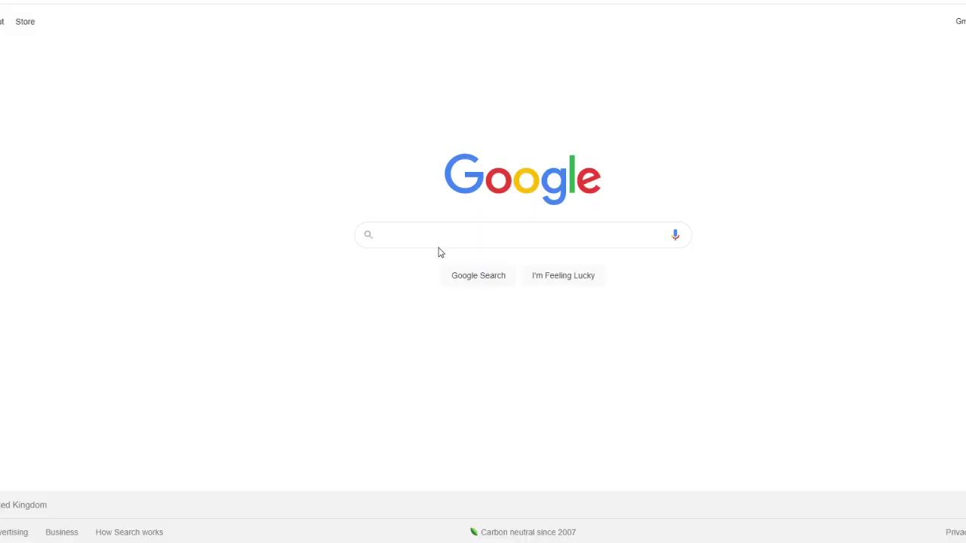
Search Google for "Free dragon clipart" and show the image results.
left_click(443, 239)
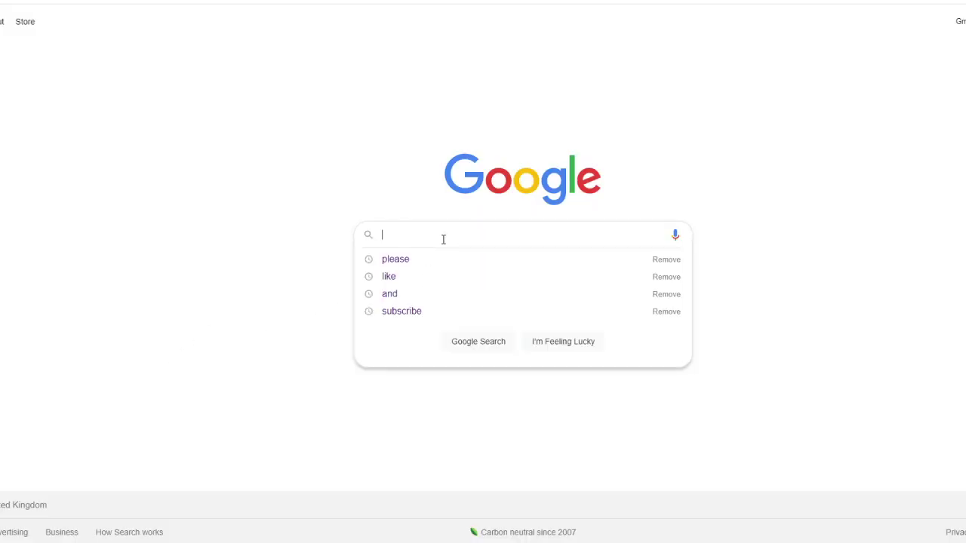
type("Free dr")
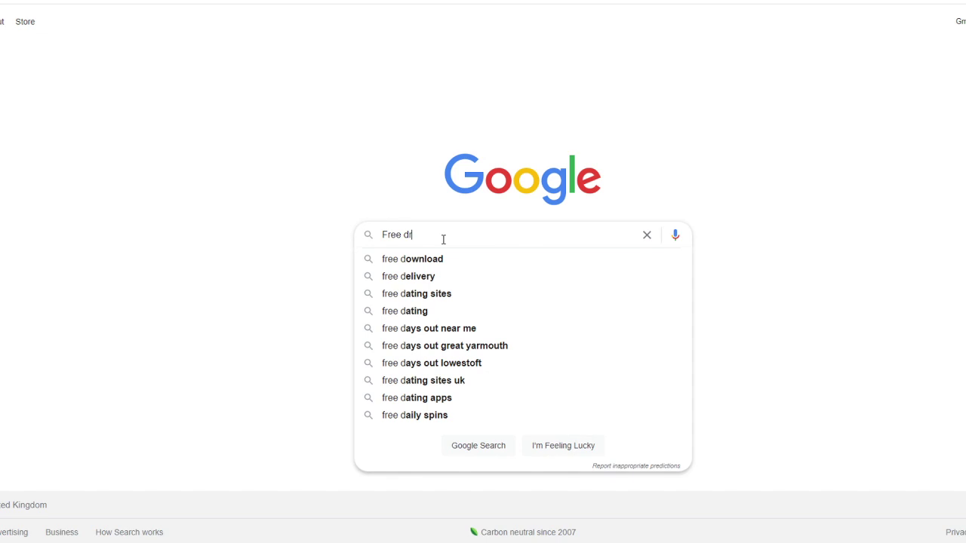
type("agon clipart")
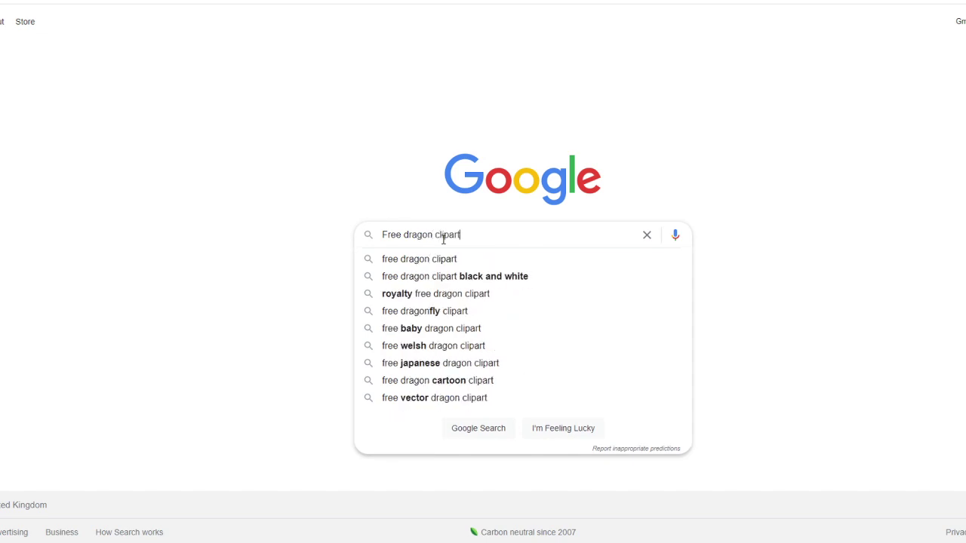
key("Return")
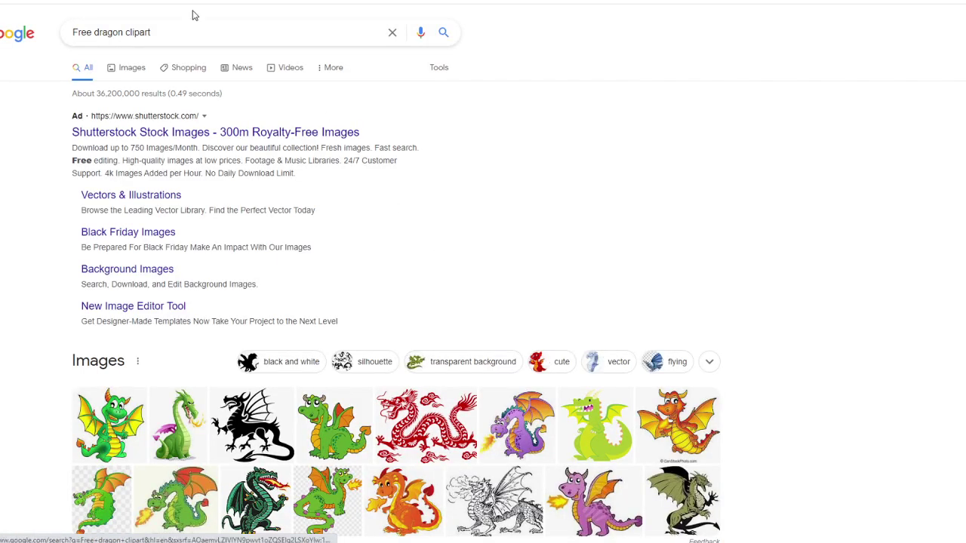
left_click(132, 68)
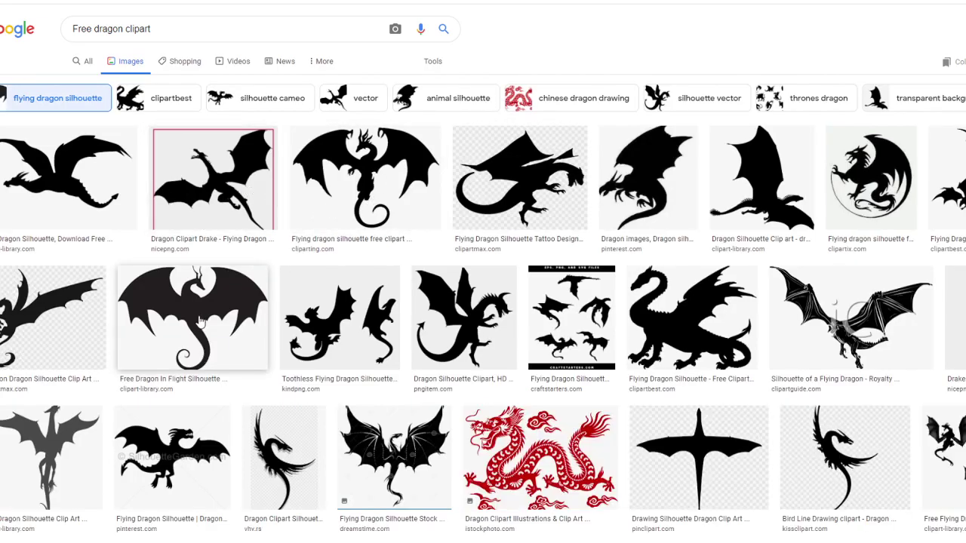
Preview the Free Dragon In Flight Silhouette result and save its image as a PNG named Dragon.
left_click(202, 353)
right_click(754, 144)
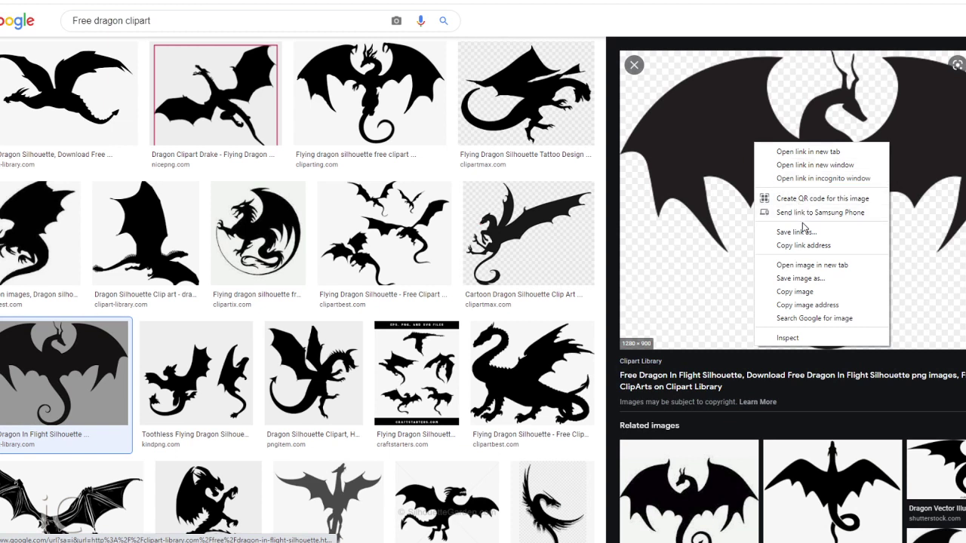
left_click(802, 277)
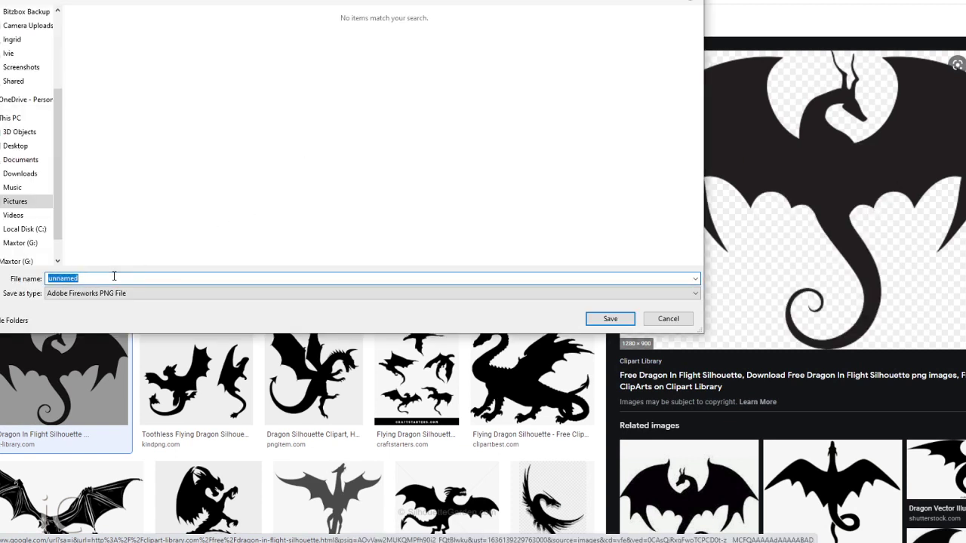
type("Dragon")
key("Return")
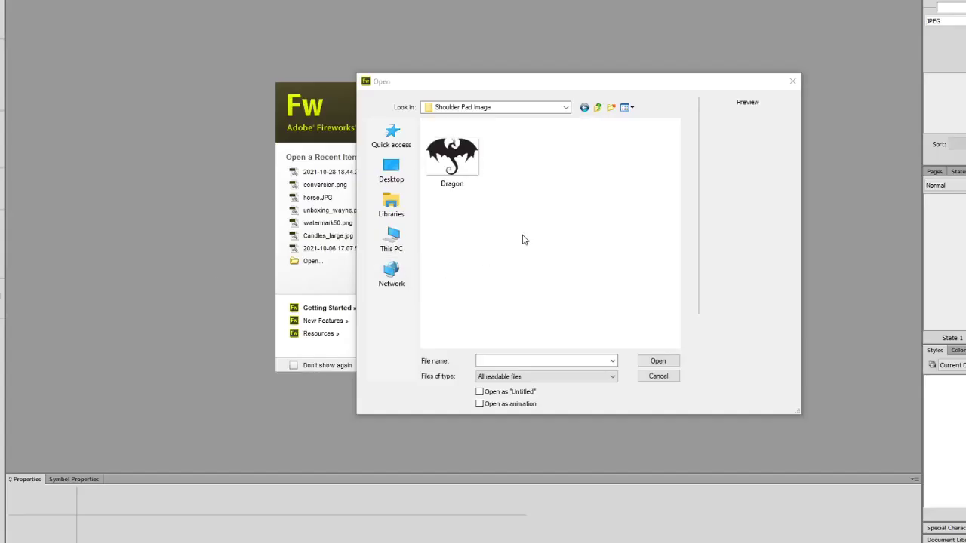
Switch to Adobe Fireworks, open the Dragon image from the Shoulder Pad Image folder and invert its colours.
double_click(456, 157)
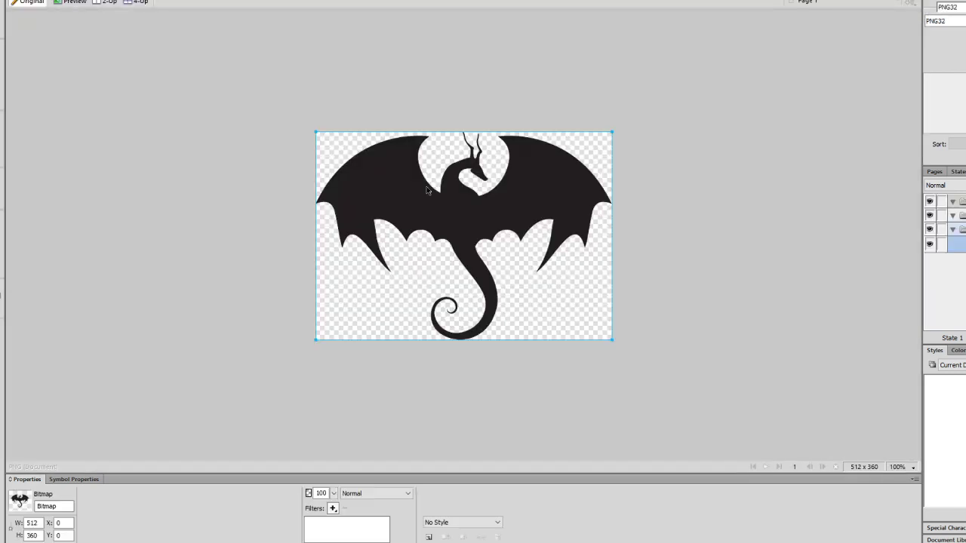
left_click(199, 0)
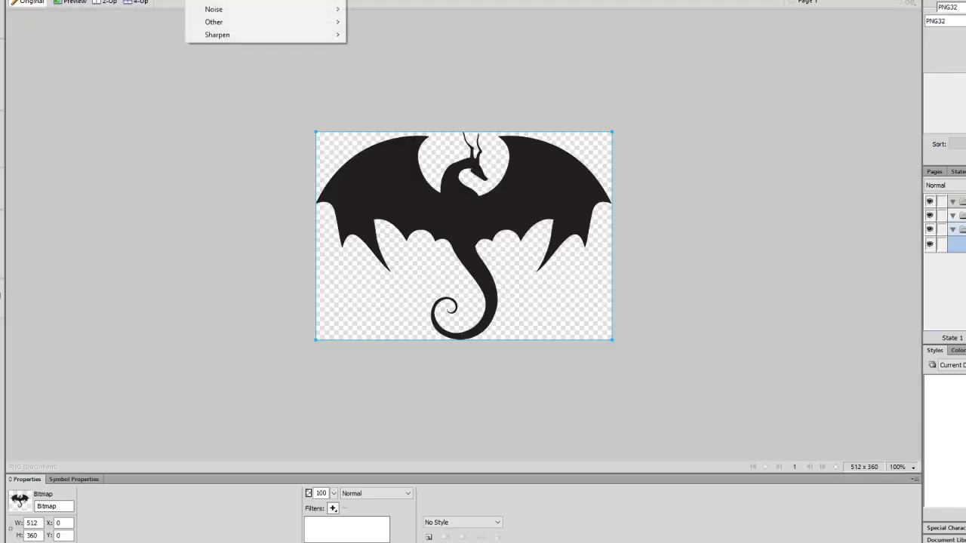
mouse_move(226, 0)
left_click(392, 35)
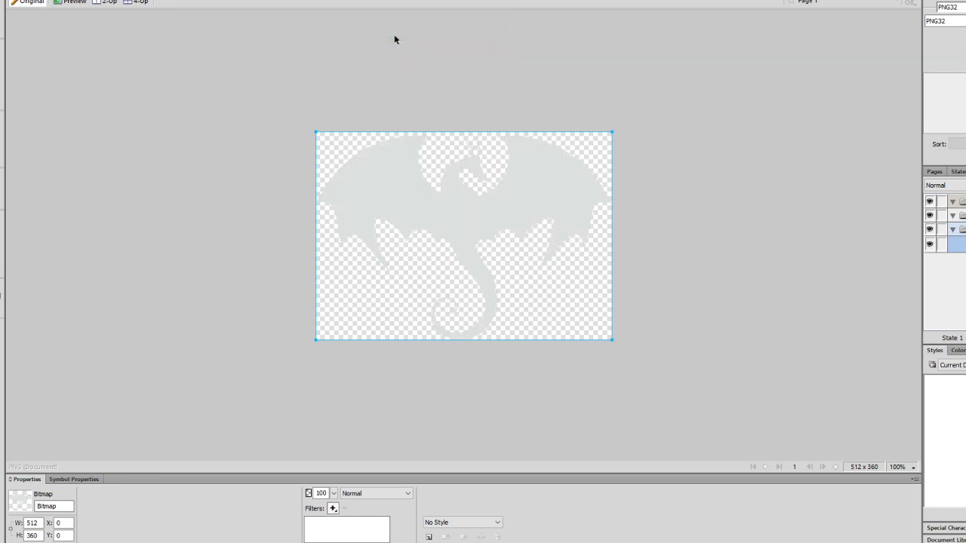
Set the document's canvas colour to black and select the light dragon shape with the Magic Wand tool.
left_click(57, 142)
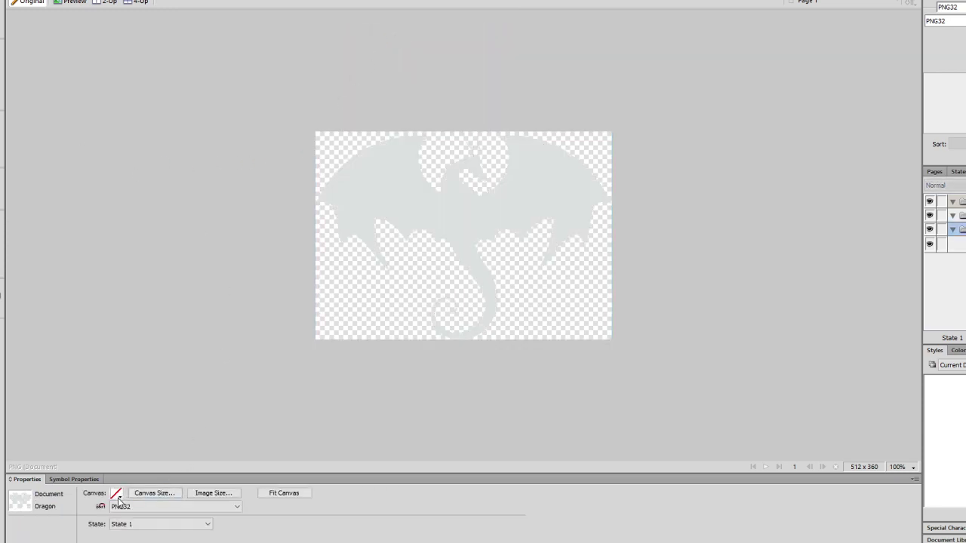
left_click(117, 493)
left_click(232, 422)
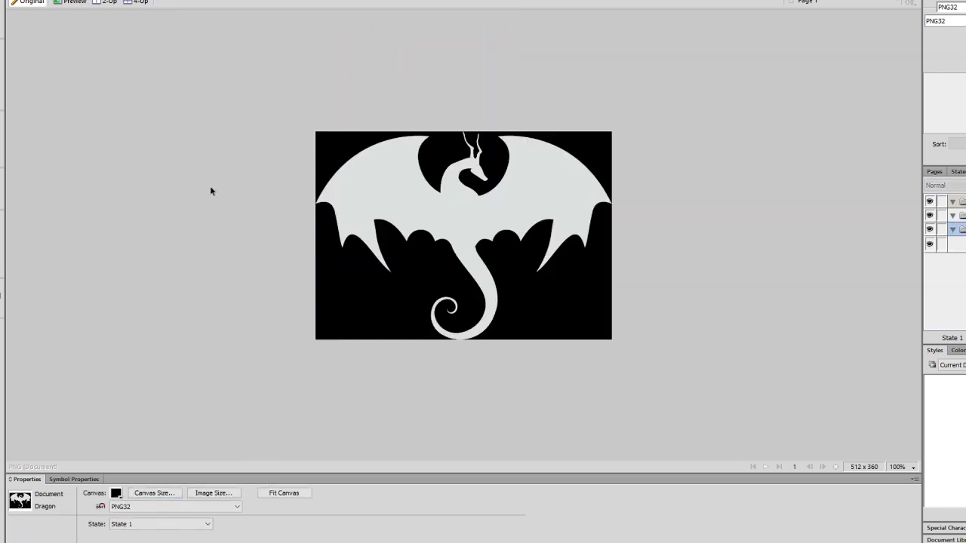
key("w")
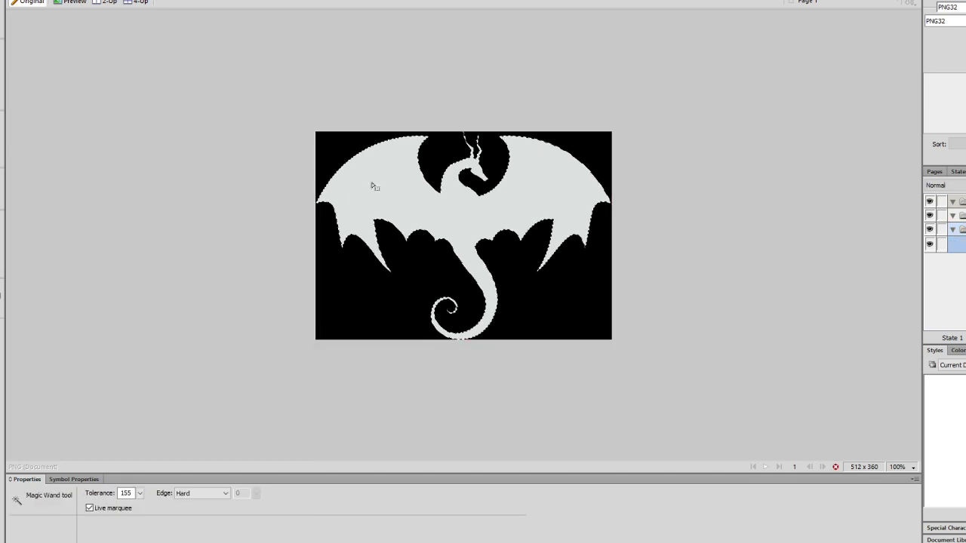
left_click(373, 186)
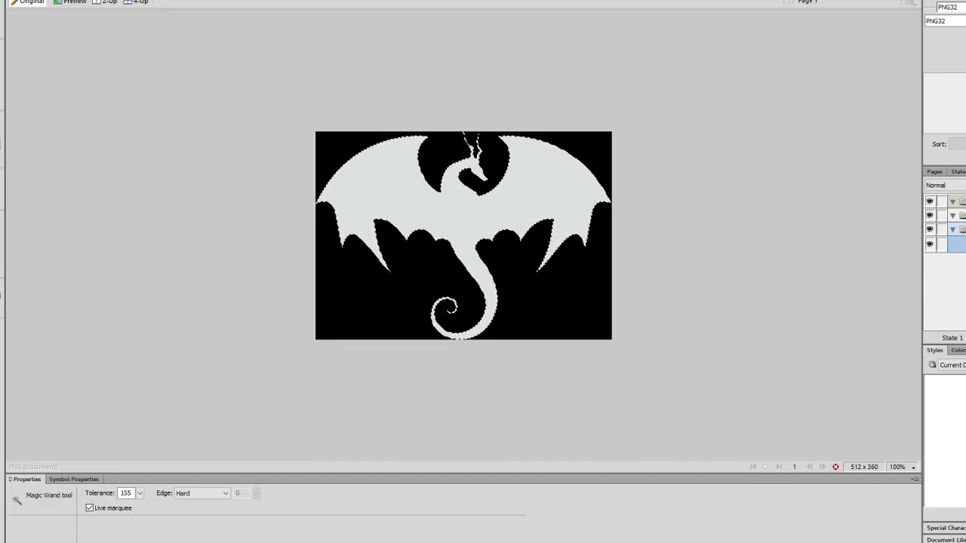
Fill the selected dragon shape with black using the Paint Bucket tool.
key("k")
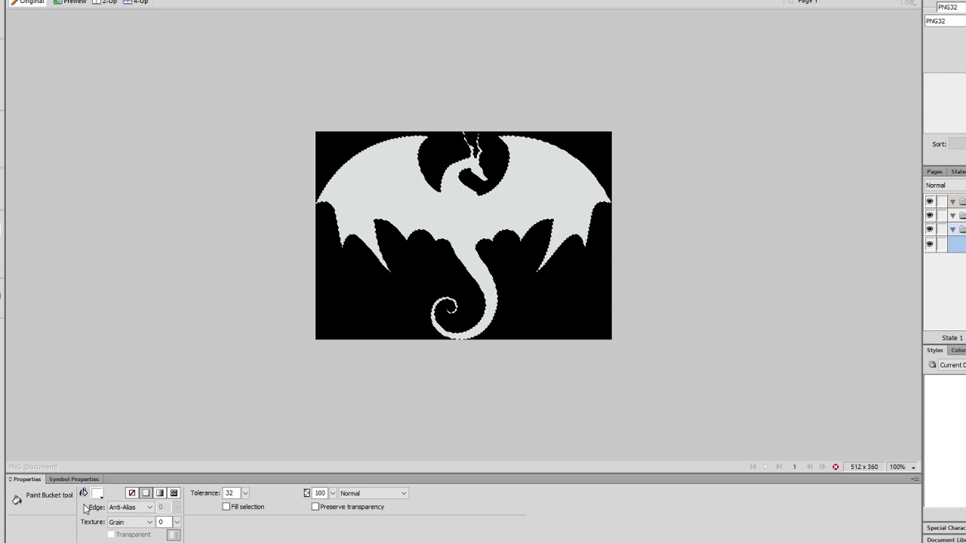
left_click(97, 493)
left_click(102, 429)
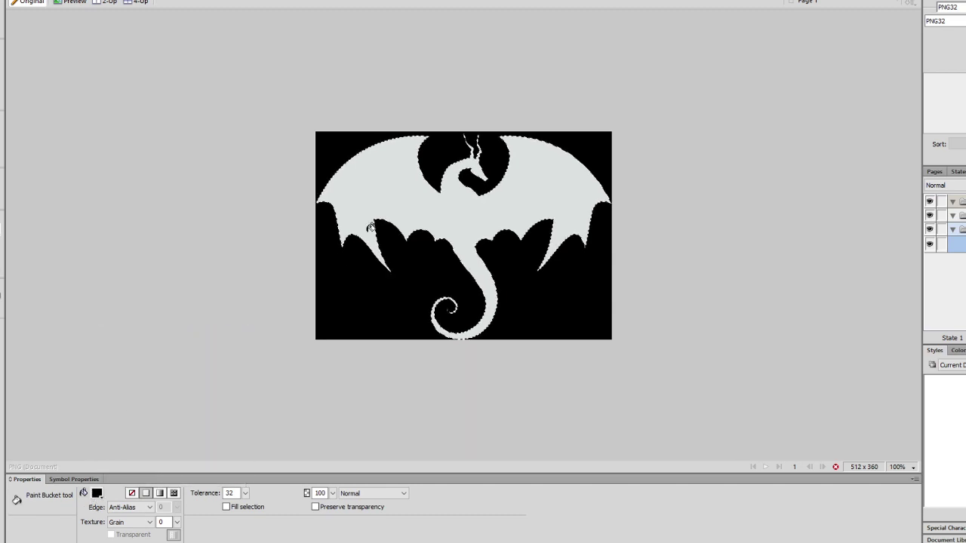
left_click(398, 164)
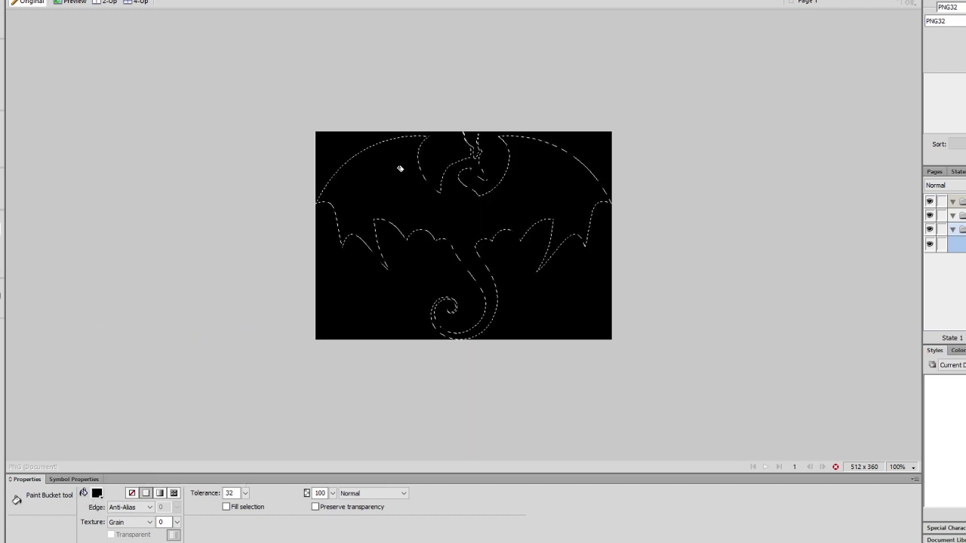
Fill the selected dragon shape with white using the Paint Bucket, and clear the selection.
left_click(96, 494)
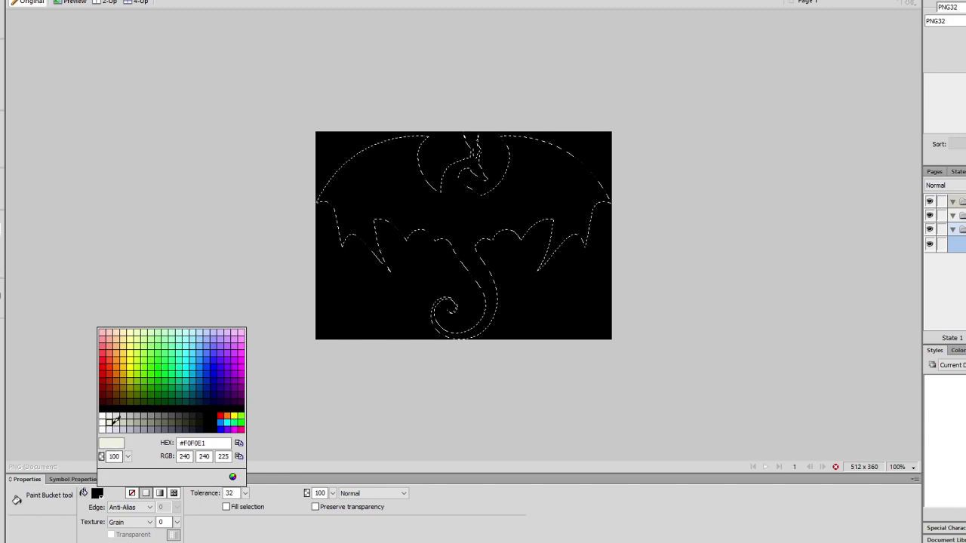
left_click(103, 428)
left_click(402, 214)
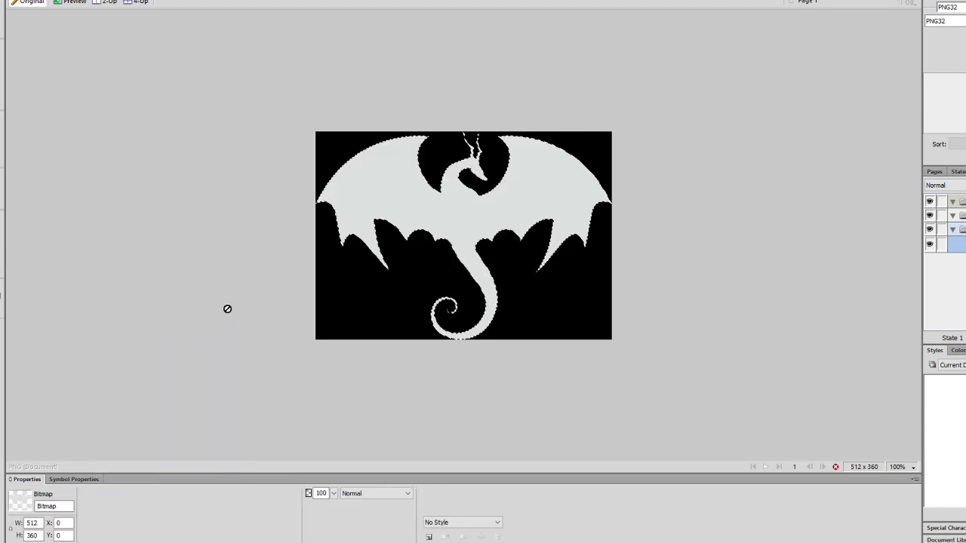
left_click(415, 203)
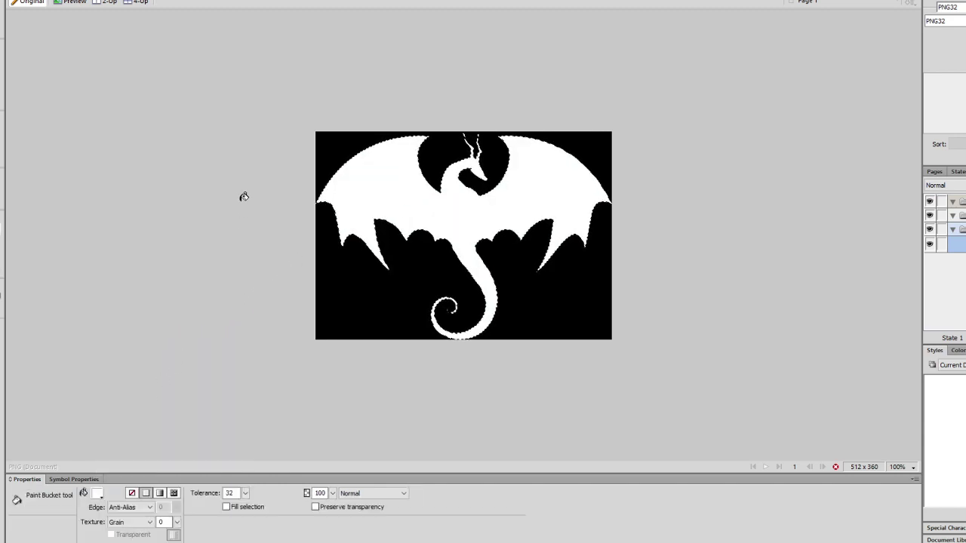
key("ctrl+d")
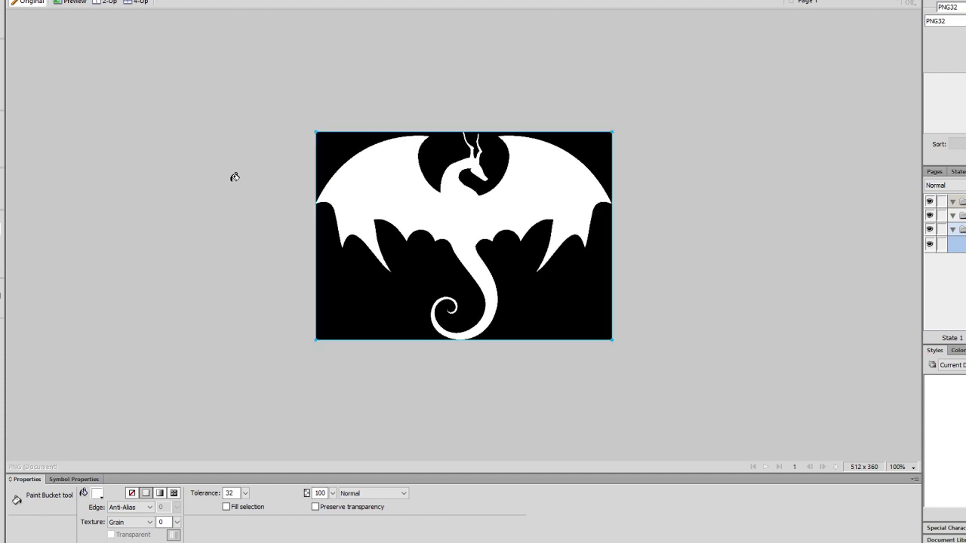
Export the white-on-black dragon as an image named Dragon_inverted into the Shoulder Pad Image folder.
left_click(22, 0)
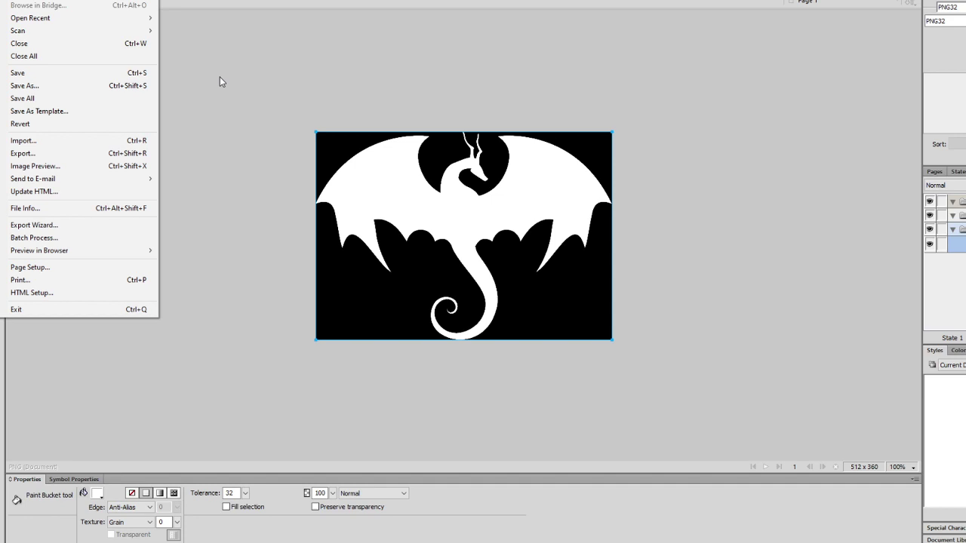
left_click(80, 153)
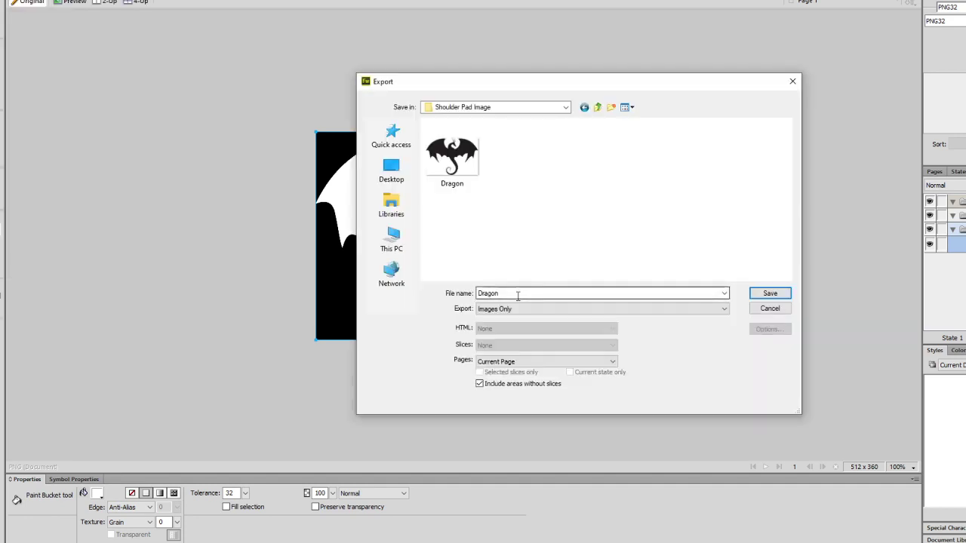
left_click(534, 295)
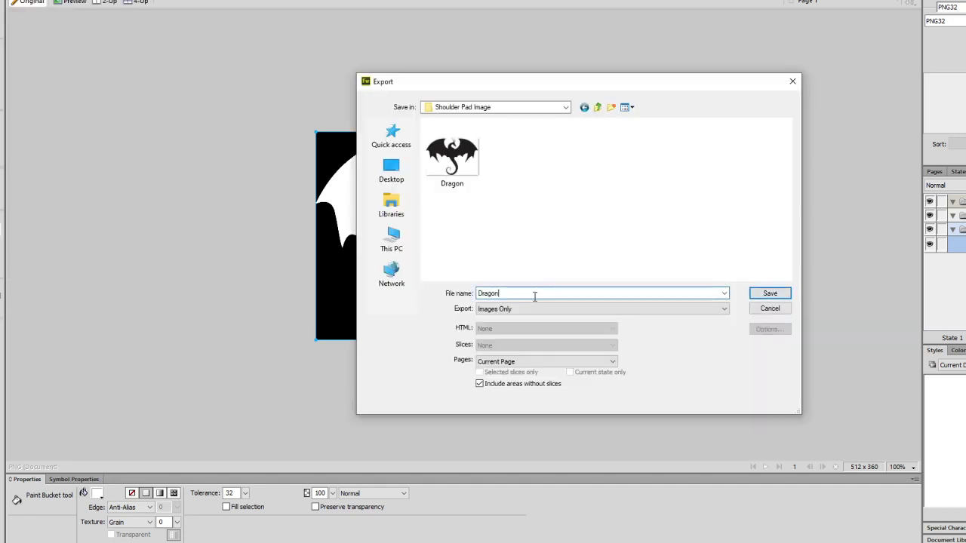
type("_inverted")
key("Return")
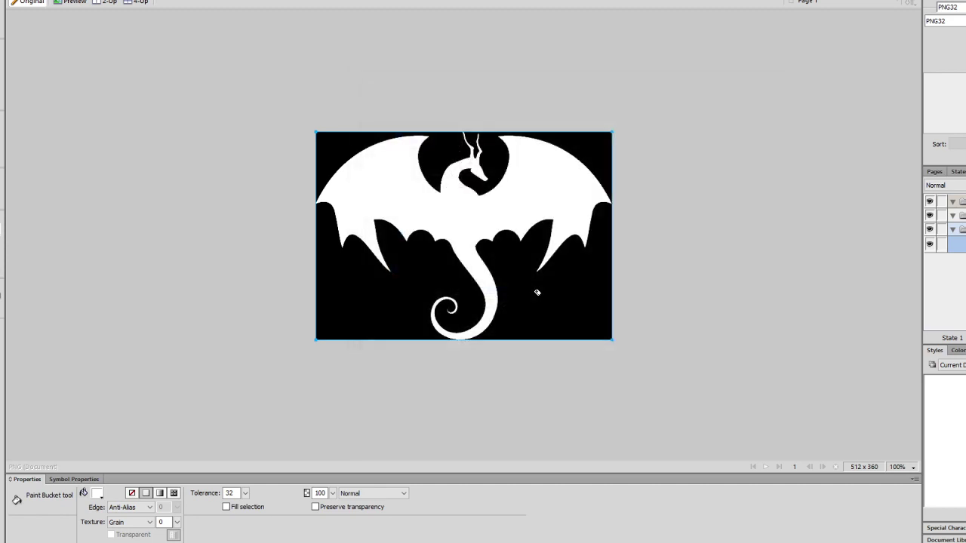
left_click(2, 9)
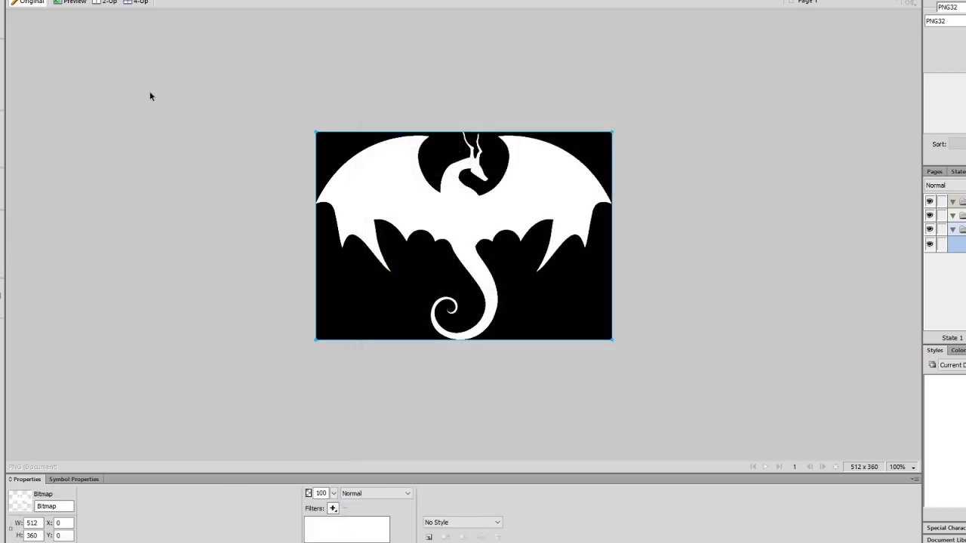
left_click(150, 96)
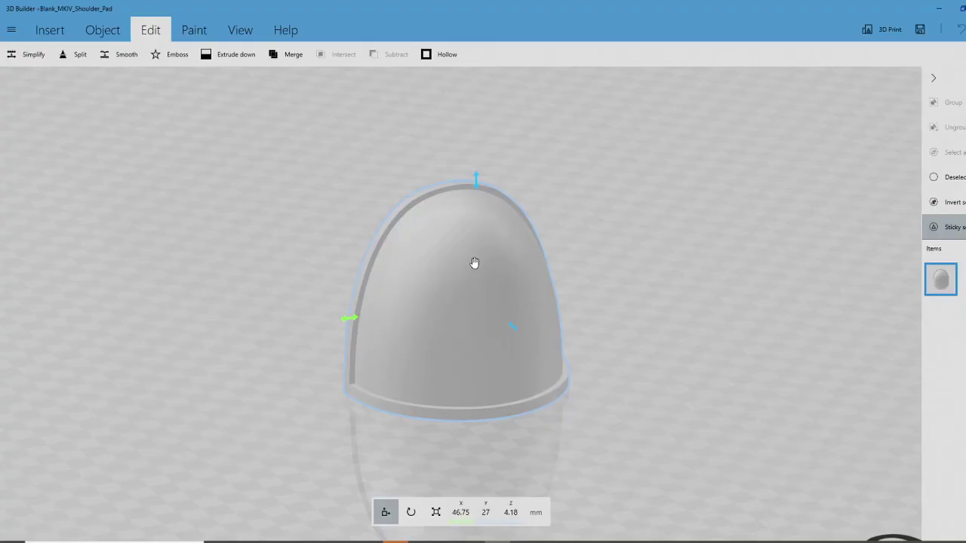
Switch to 3D Builder and start the Emboss command on the front of the blank shoulder pad.
right_click_drag(547, 252, 640, 244)
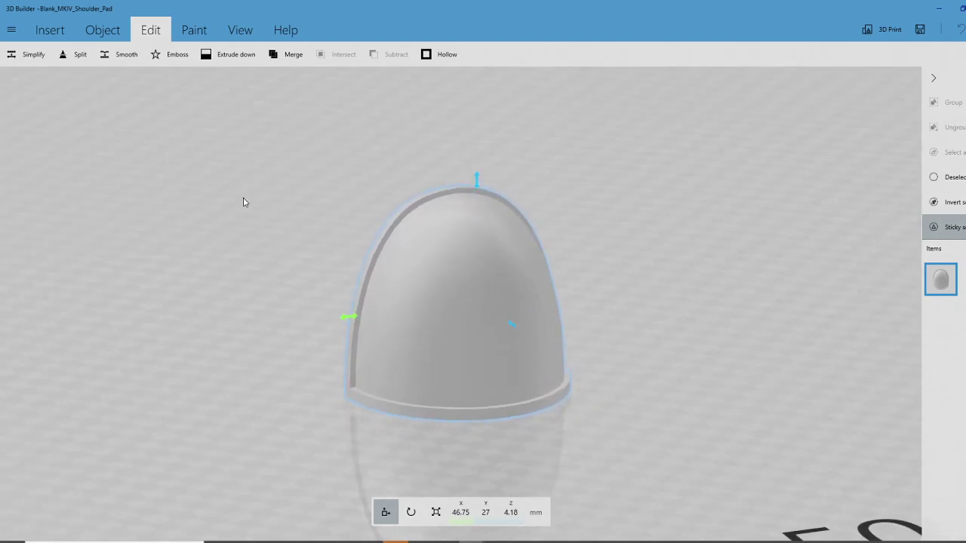
left_click(56, 39)
left_click(147, 35)
left_click(172, 55)
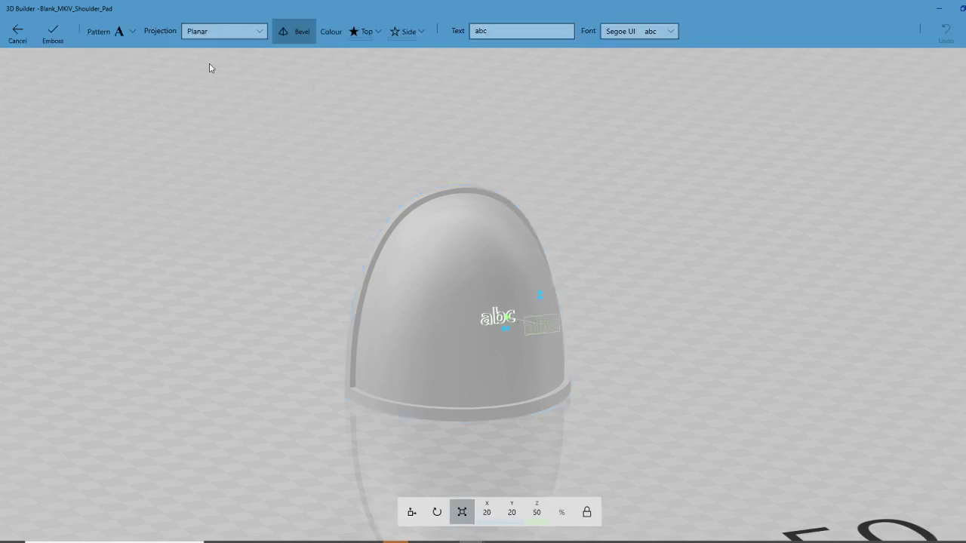
Set the emboss text to "Hello" and enlarge it to about 53.7% across the upper front of the shoulder pad.
left_click_drag(489, 32, 468, 31)
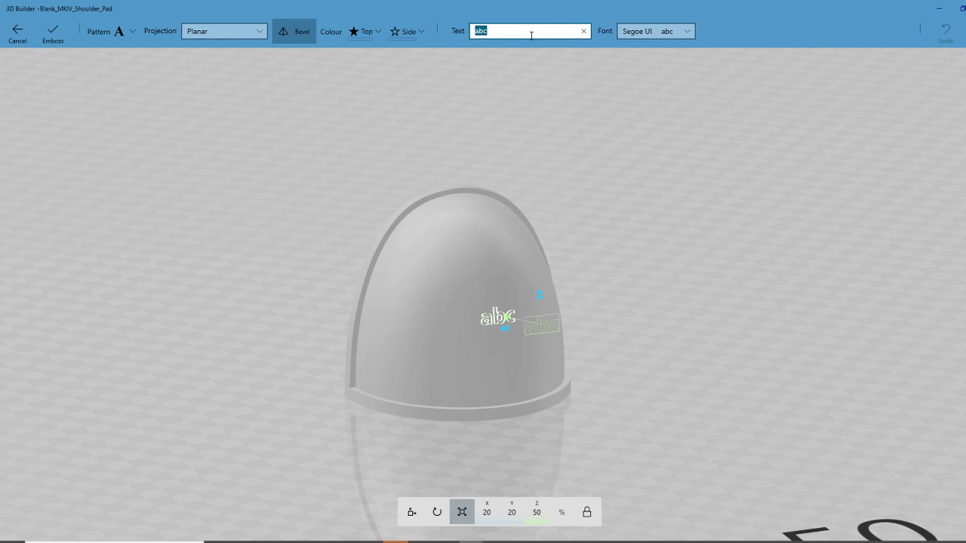
type("Hello")
left_click(490, 276)
left_click_drag(477, 258, 423, 243)
left_click_drag(618, 275, 657, 281)
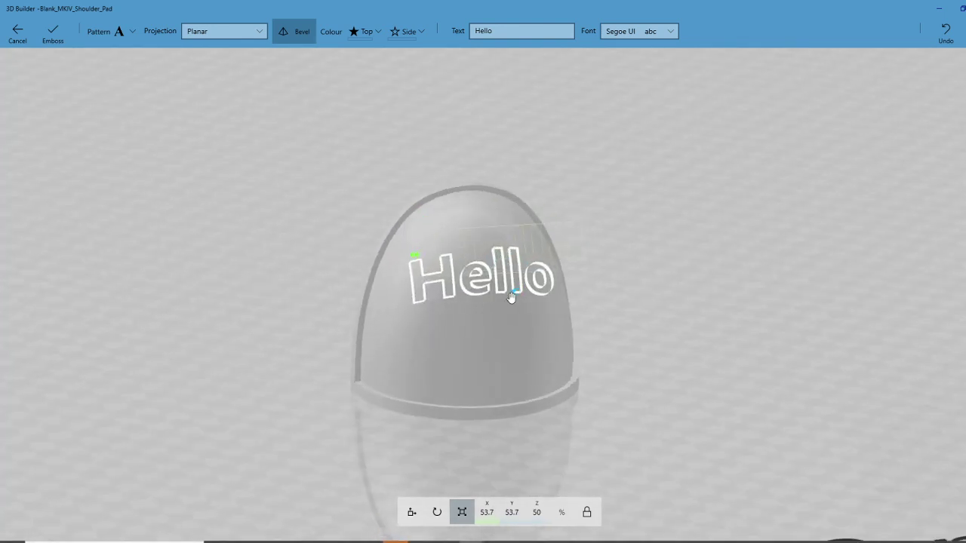
Load the Dragon_inverted image from the Shoulder Pad Image folder as the emboss pattern.
left_click(118, 38)
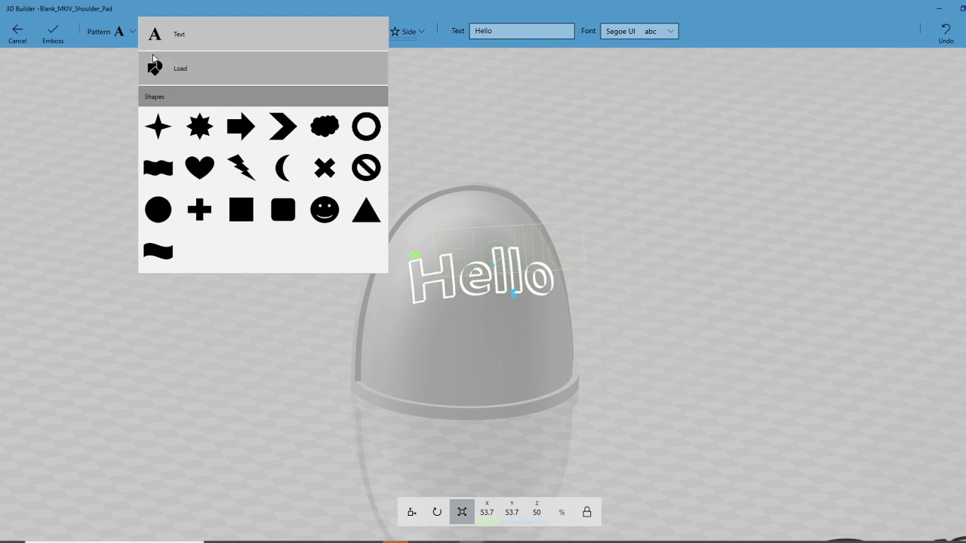
left_click(176, 62)
double_click(415, 134)
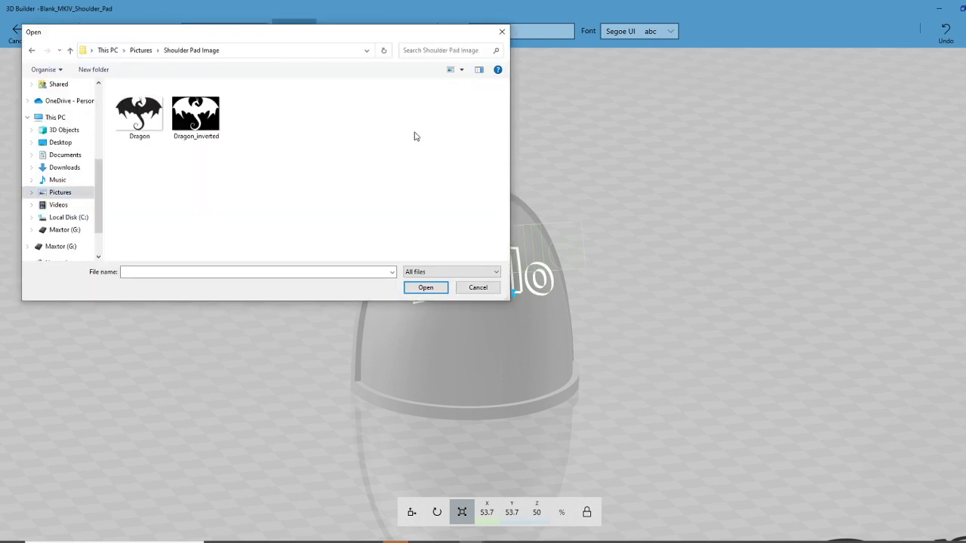
double_click(201, 128)
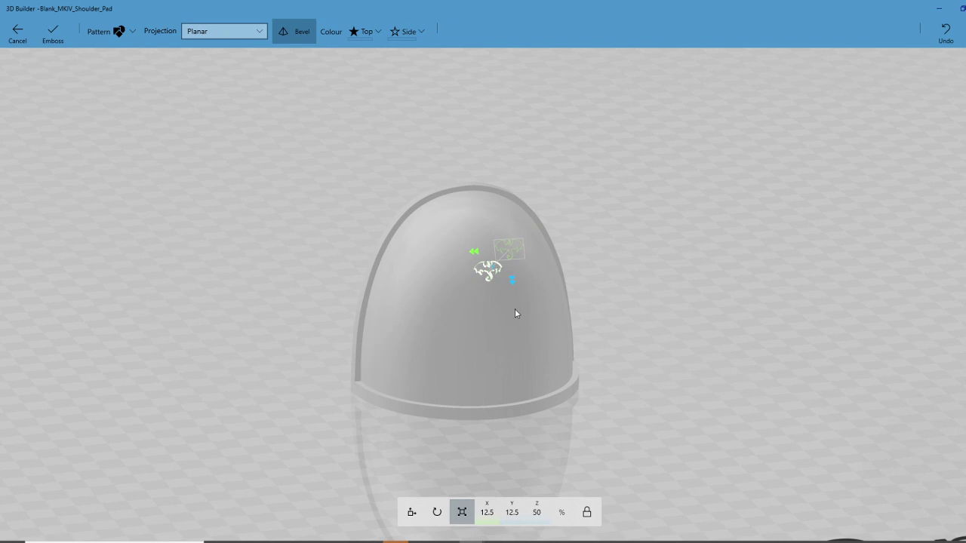
Enlarge the dragon pattern to about 73.4% and lower it to the middle of the shoulder pad's front.
left_click_drag(512, 282, 549, 318)
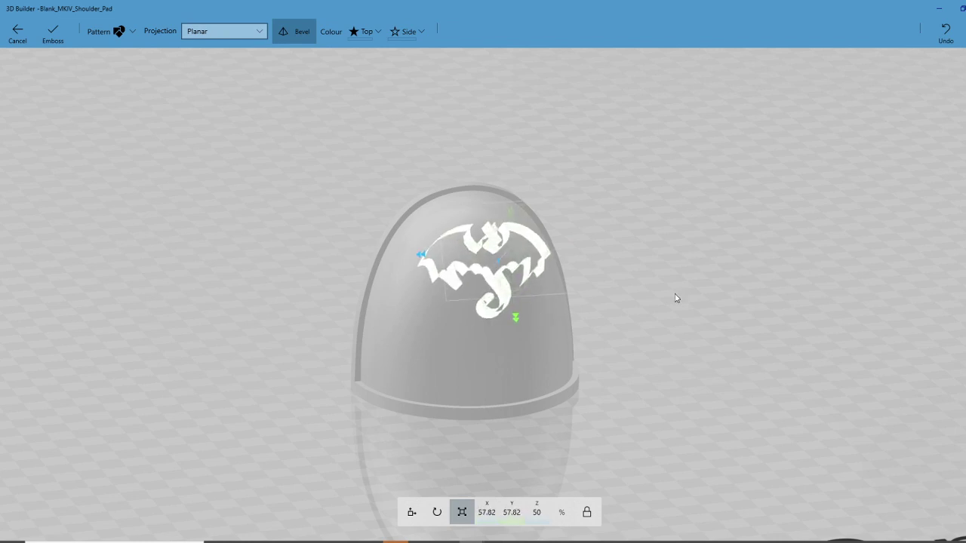
left_click_drag(677, 297, 598, 301)
left_click(411, 512)
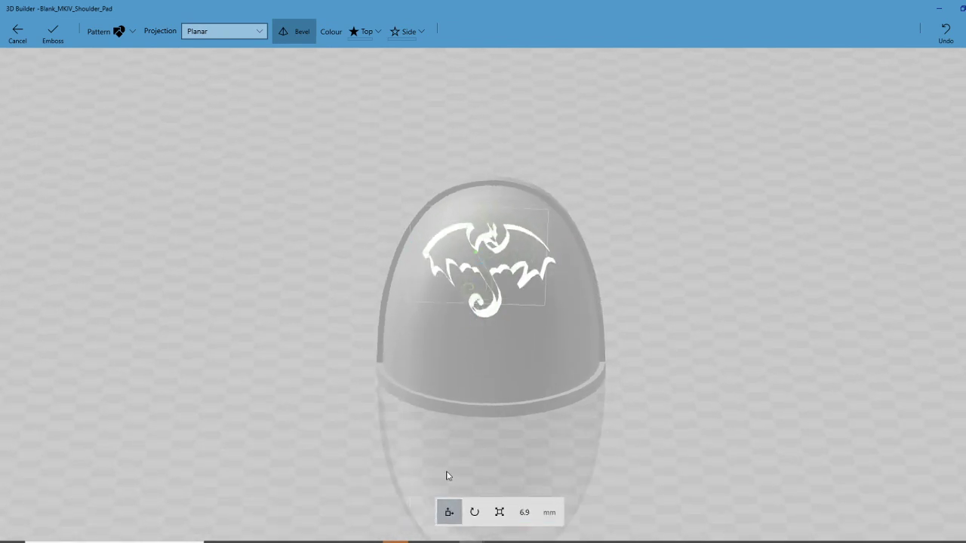
left_click_drag(490, 289, 489, 318)
left_click(498, 512)
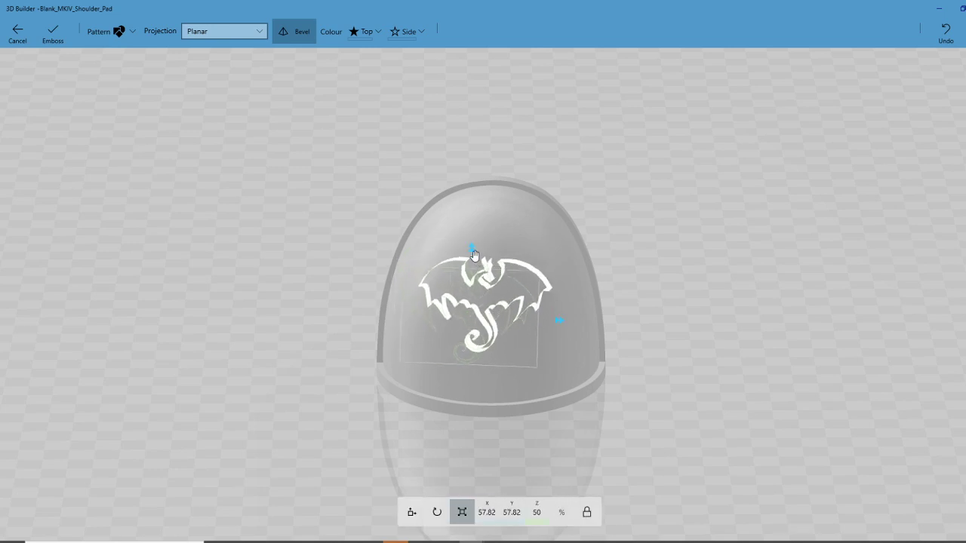
mouse_move(474, 255)
left_mouse_down()
mouse_move(473, 224)
mouse_move(477, 236)
left_mouse_up()
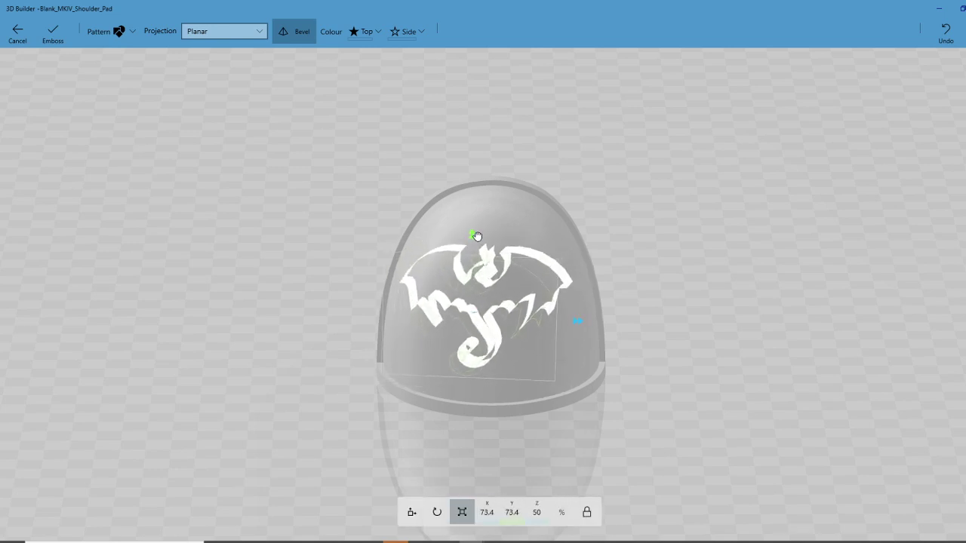
Turn off the bevel and give the dragon emboss a depth of about 0.35 mm.
left_click_drag(662, 177, 563, 136)
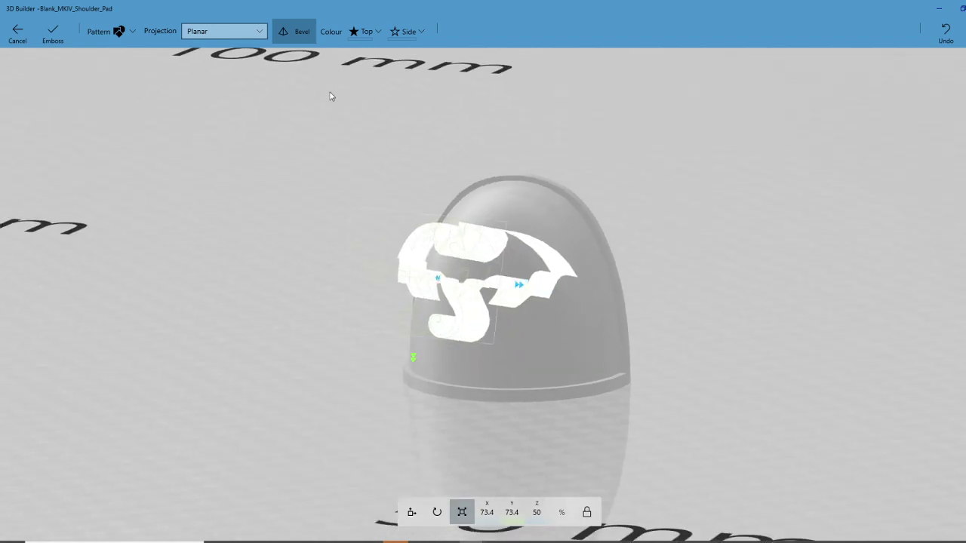
left_click(295, 34)
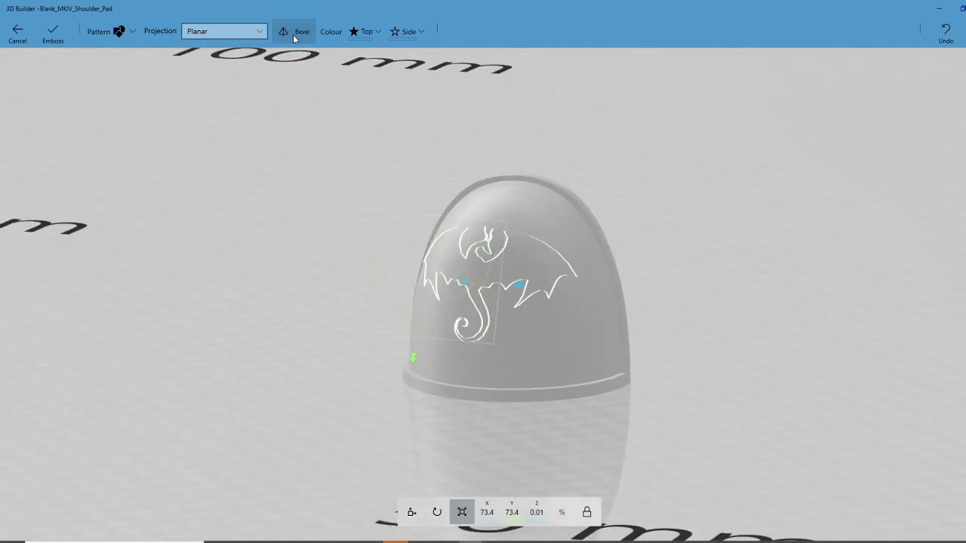
left_click_drag(661, 276, 457, 282)
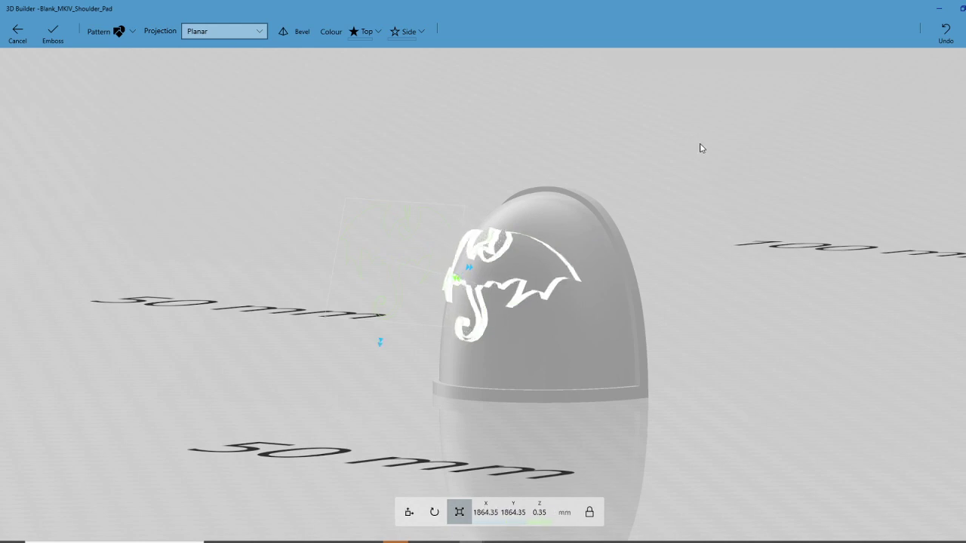
left_click_drag(699, 147, 885, 149)
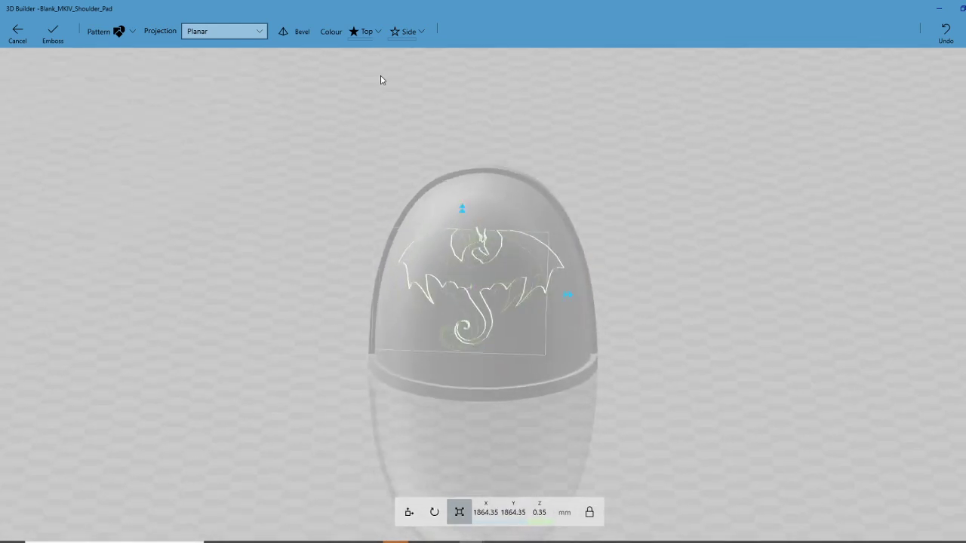
Colour the top of the dragon emboss green and its sides blue.
left_click(364, 33)
left_click(416, 133)
left_click(374, 31)
left_click(518, 192)
Enlarge the dragon to about 77.9% and apply the emboss to the shoulder pad.
left_click_drag(691, 227, 532, 362)
left_click_drag(478, 207, 478, 203)
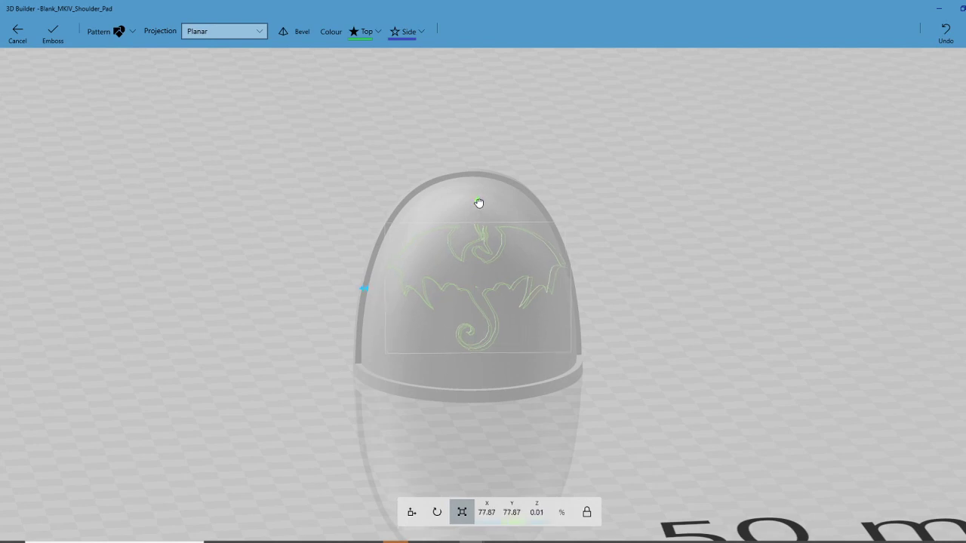
left_click_drag(394, 344, 352, 303)
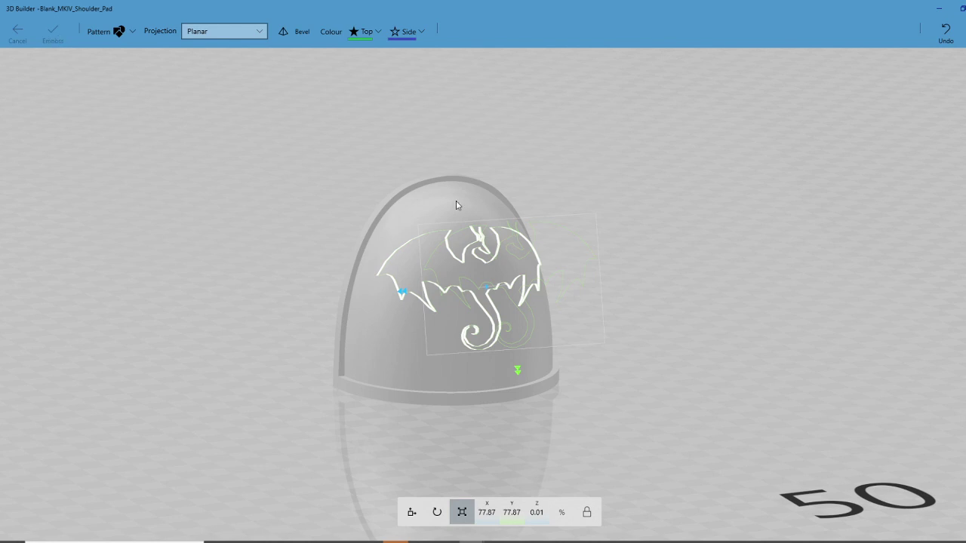
left_click_drag(666, 250, 632, 295)
left_click(455, 358)
scroll(633, 271, "down", 5)
scroll(619, 257, "down", 5)
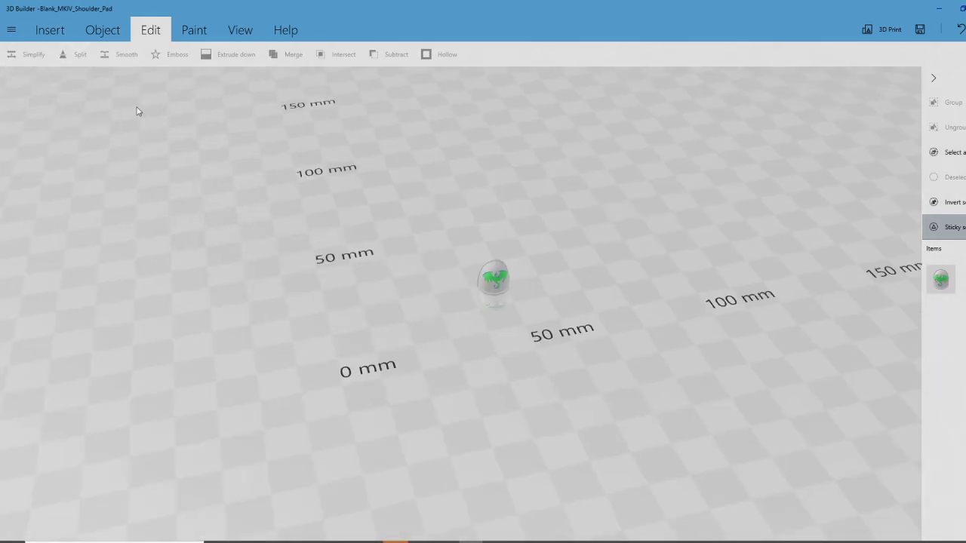
Insert a cylinder beside the shoulder pad and flatten it into a disc about 5.3 mm high.
left_click(61, 29)
left_click(181, 54)
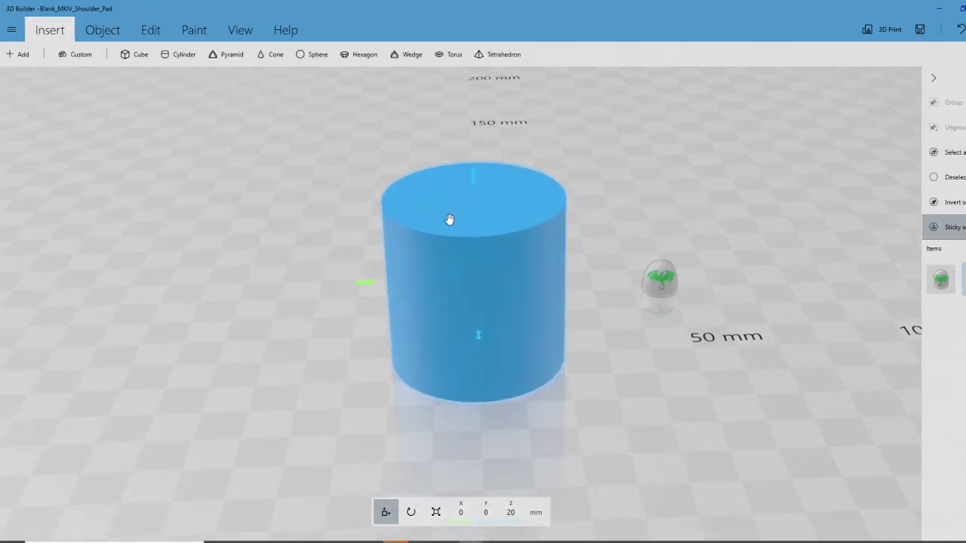
left_click_drag(499, 188, 500, 193)
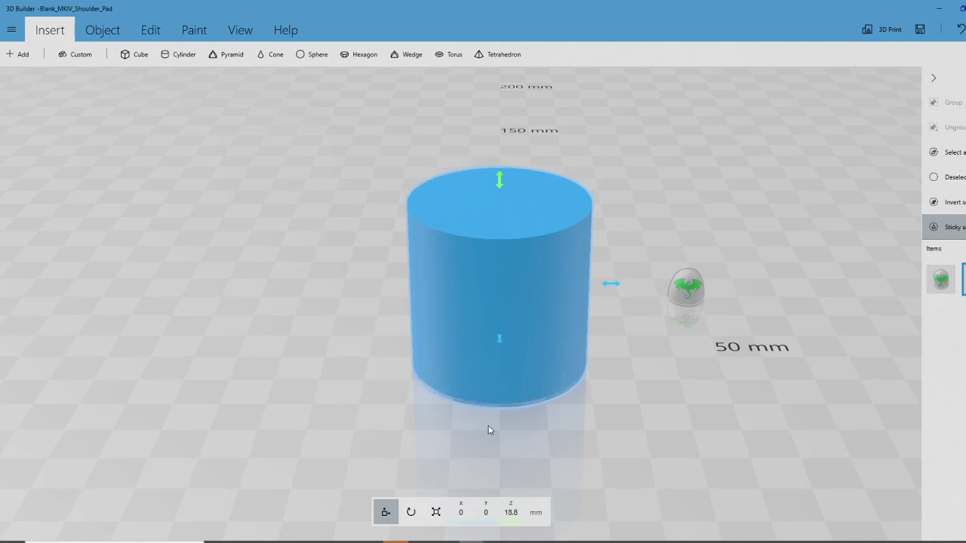
left_click(435, 513)
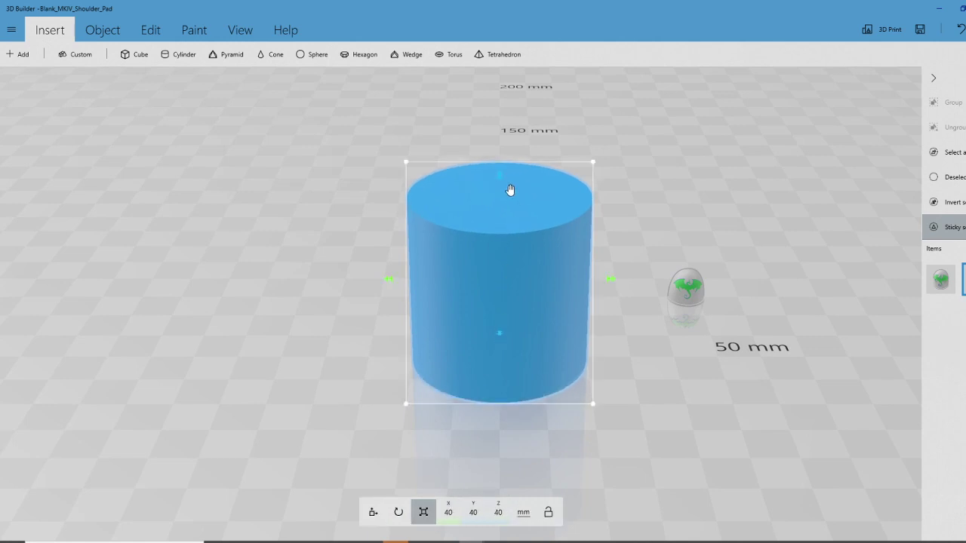
left_click_drag(510, 190, 522, 324)
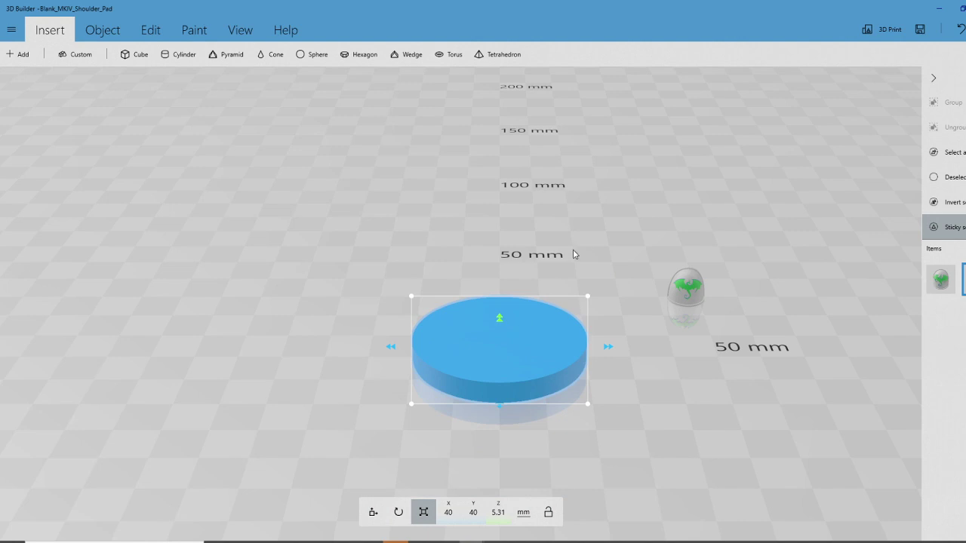
Scale the disc down proportionally to about 18.65 mm across and 2.5 mm high.
left_click_drag(599, 243, 613, 344)
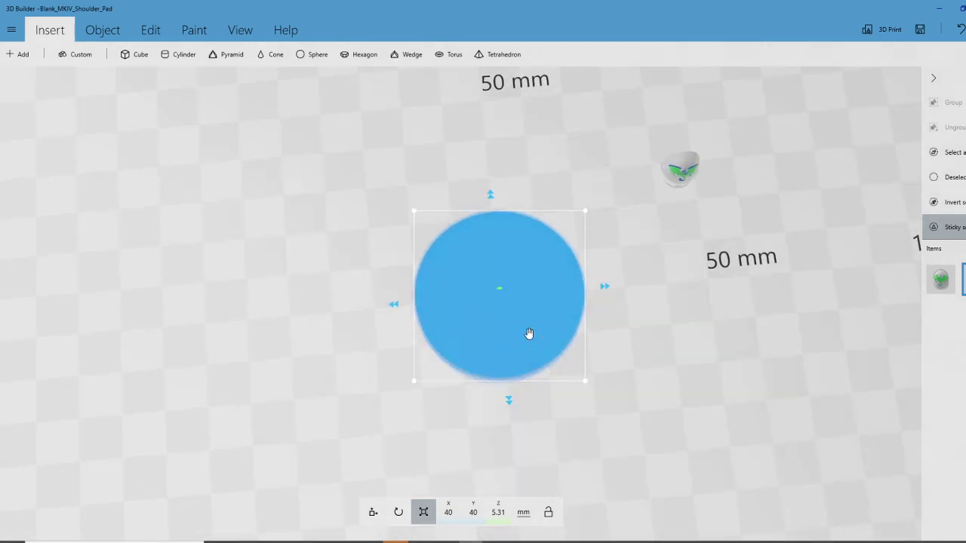
mouse_move(600, 287)
left_mouse_down()
mouse_move(574, 286)
mouse_move(597, 293)
left_mouse_up()
key("ctrl+z")
left_click_drag(585, 380, 539, 335)
left_click(619, 338)
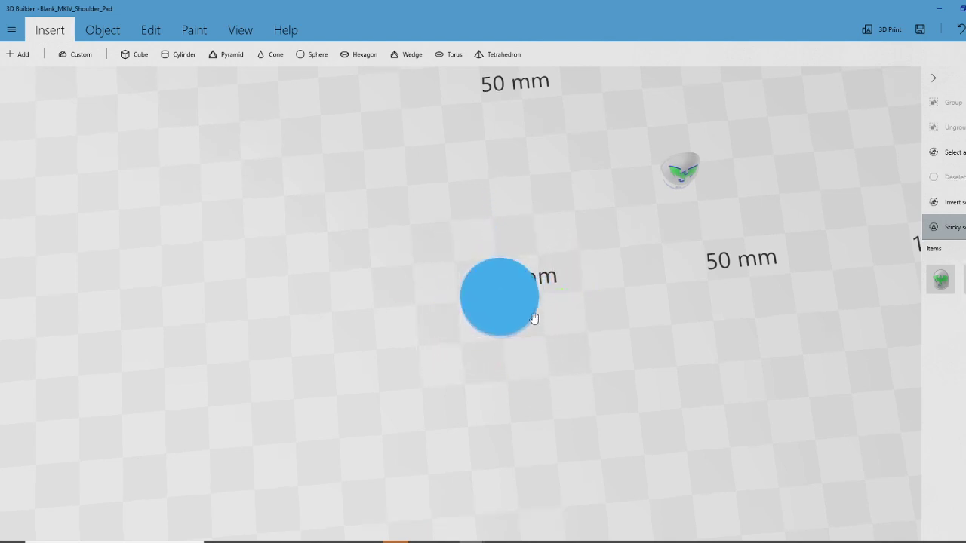
Start embossing the dragon on the top face of the disc with a depth of about 1.97 mm.
left_click(518, 318)
left_click(156, 31)
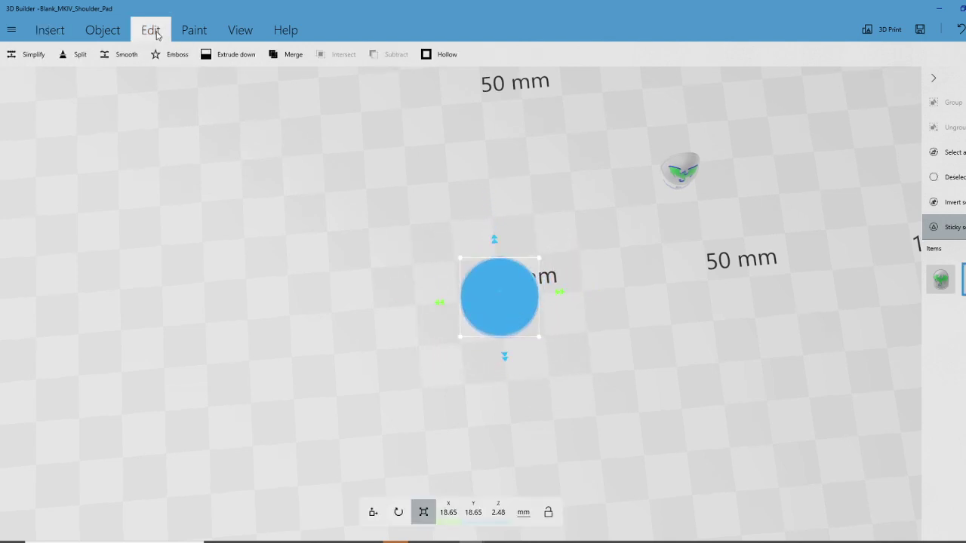
left_click(177, 55)
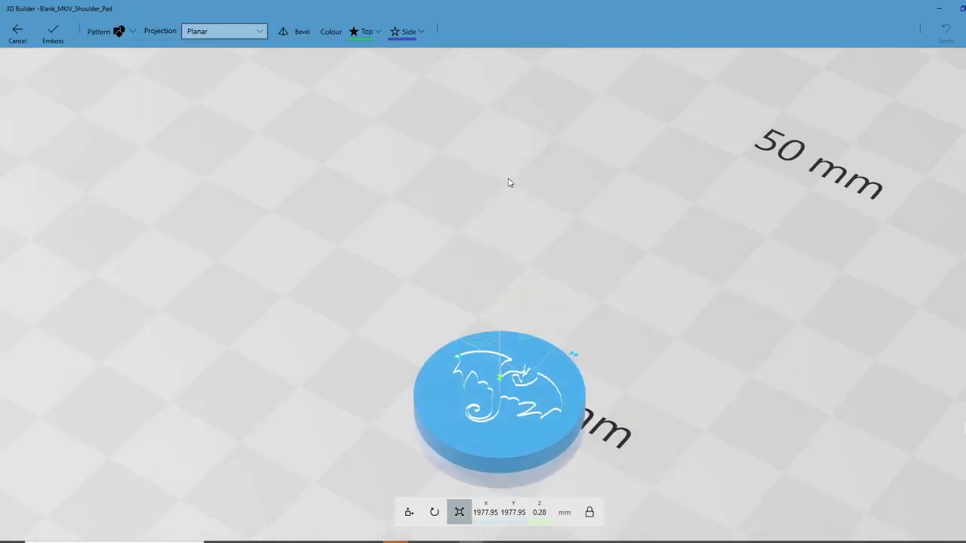
left_click_drag(500, 375, 499, 369)
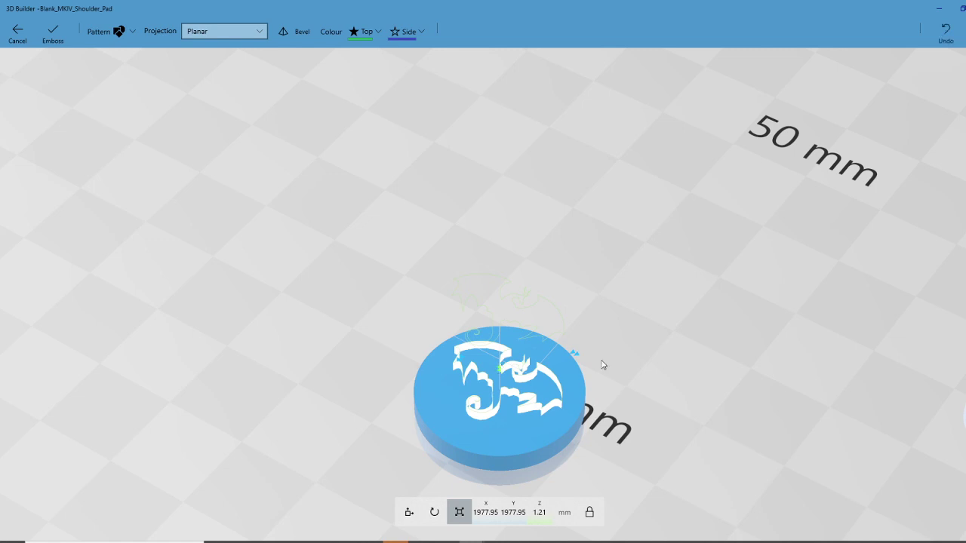
left_click_drag(641, 326, 683, 382)
left_click_drag(530, 359, 528, 363)
Enlarge the dragon on the disc to about 88.8%, apply the emboss and deselect the disc.
scroll(515, 359, "up", 2)
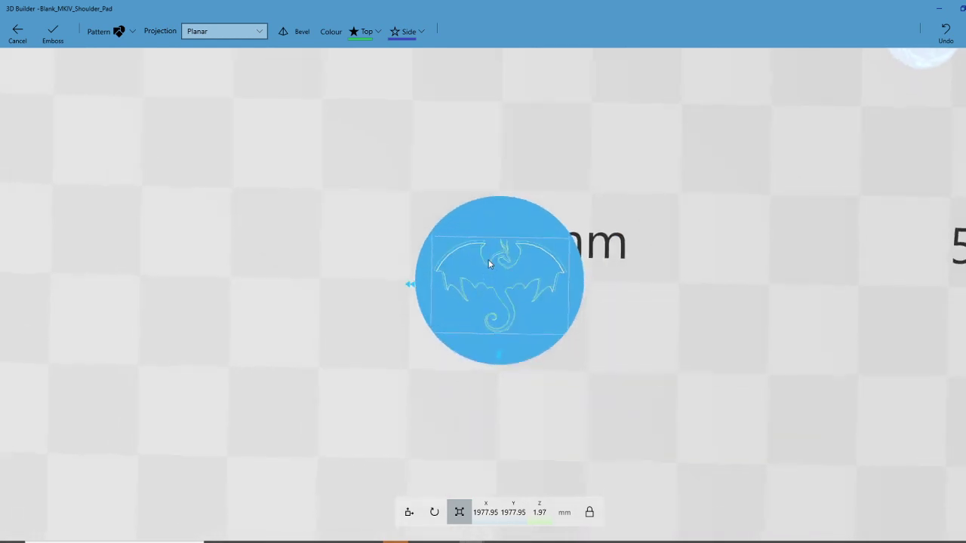
left_click_drag(414, 289, 402, 286)
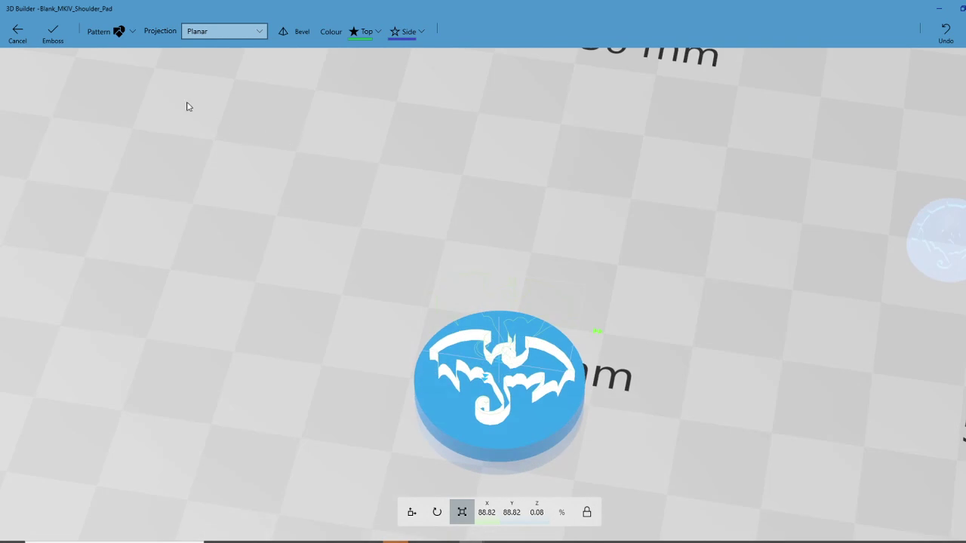
left_click(53, 32)
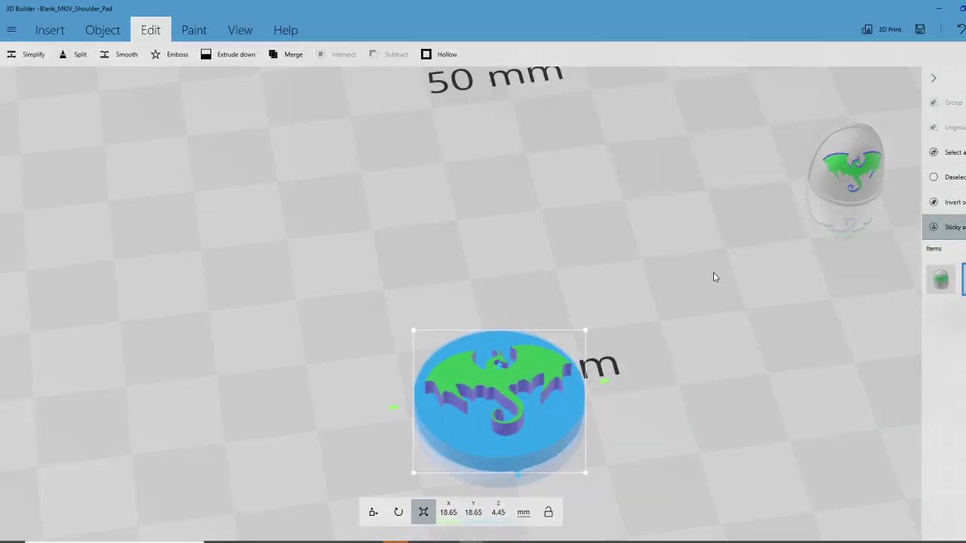
left_click_drag(716, 277, 789, 269)
left_click(708, 383)
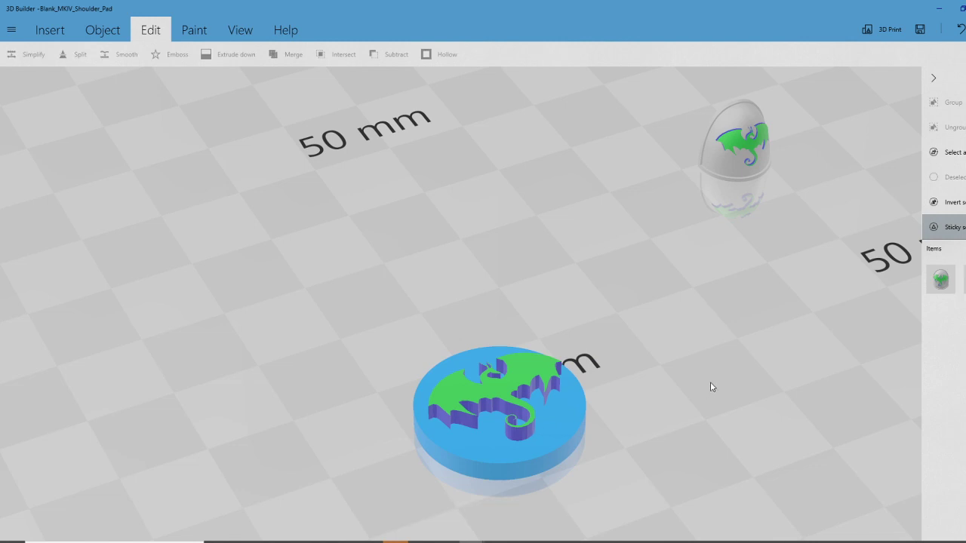
Scale the embossed disc down proportionally to about 7.33 mm across and 1.75 mm high.
left_click_drag(711, 382, 669, 344)
right_click_drag(670, 325, 422, 396)
left_click_drag(422, 399, 363, 412)
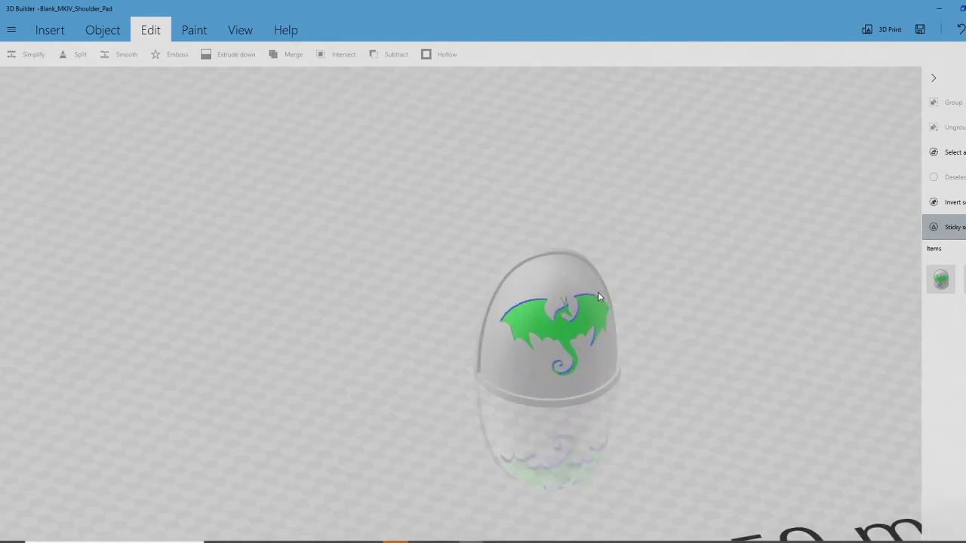
left_click(328, 439)
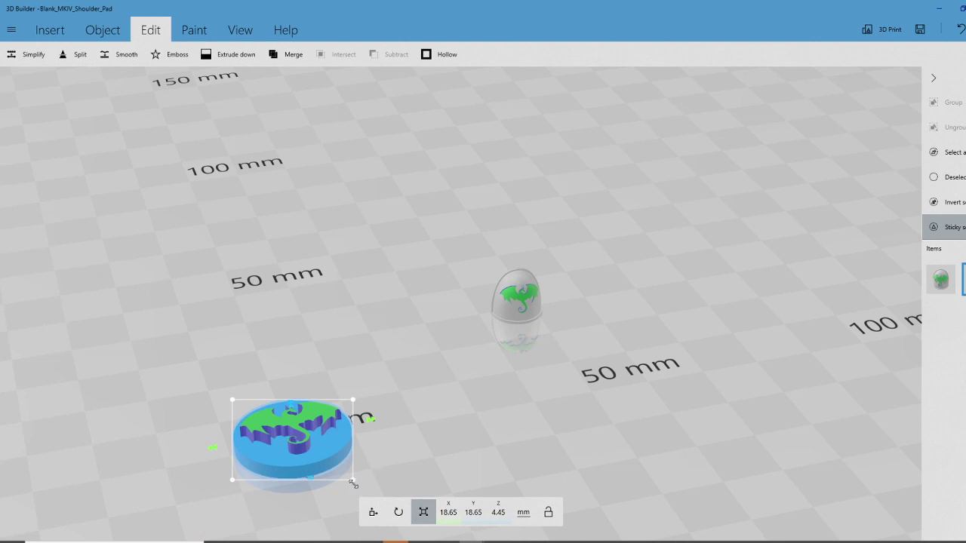
left_click_drag(353, 481, 321, 458)
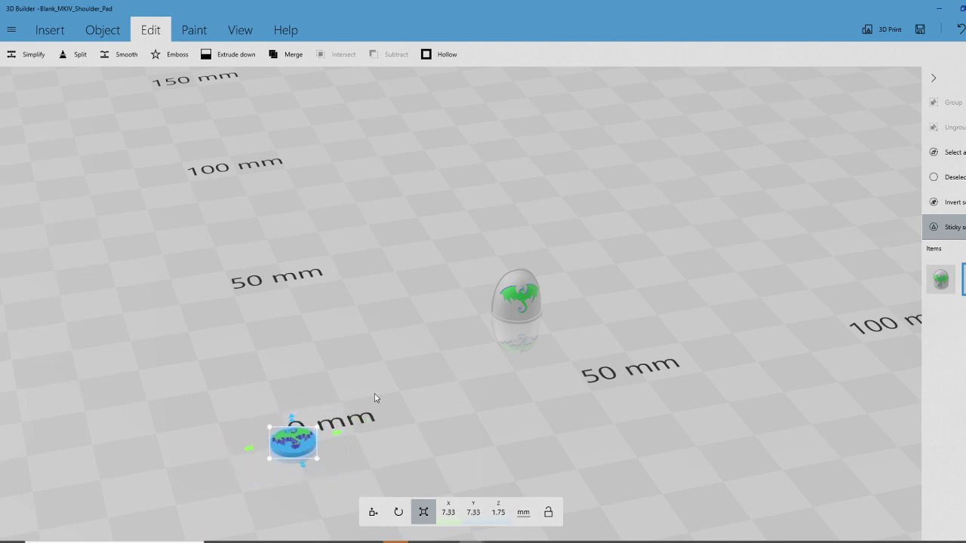
left_click(348, 456)
Move the embossed disc next to the shoulder pad, to about X 34.89, Y 27.96 mm.
left_click(304, 450)
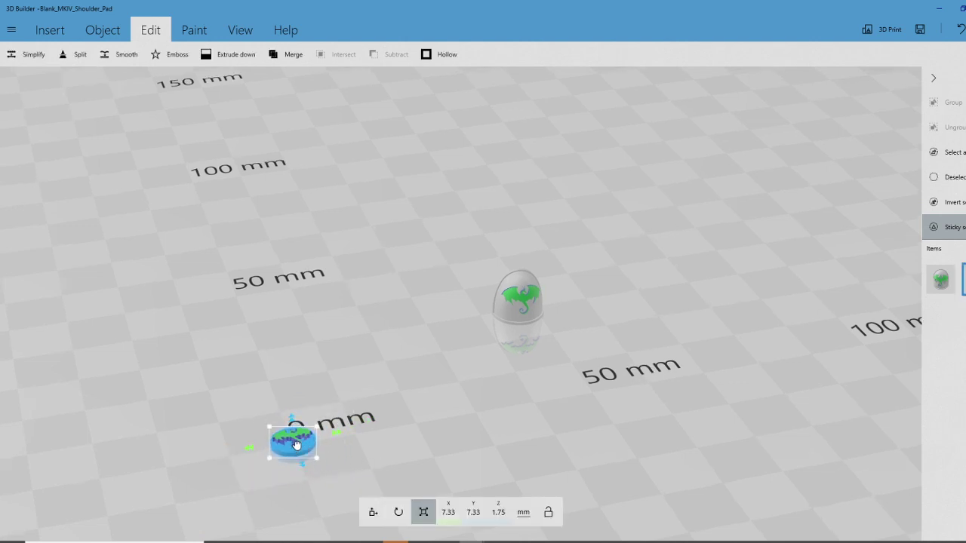
left_click(372, 513)
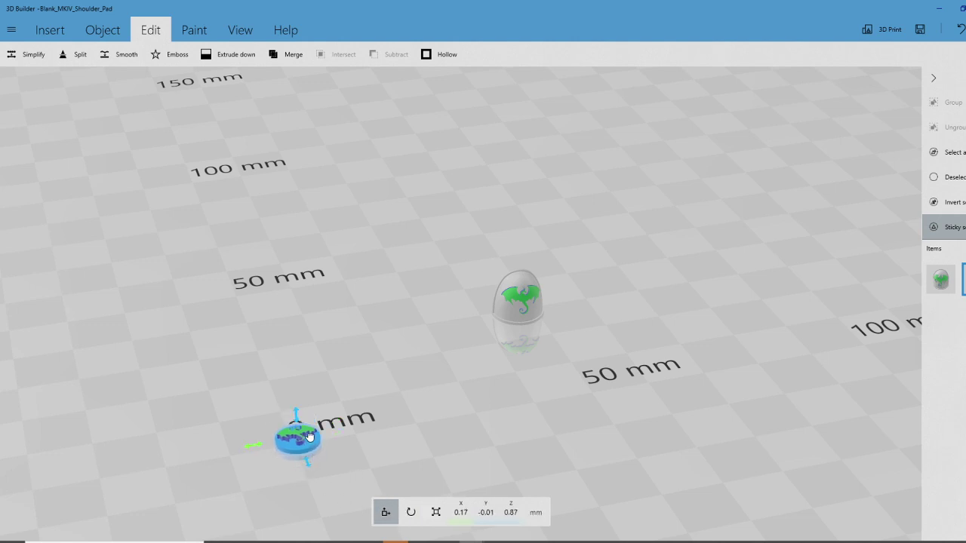
left_click_drag(310, 437, 462, 323)
right_click_drag(608, 325, 476, 394)
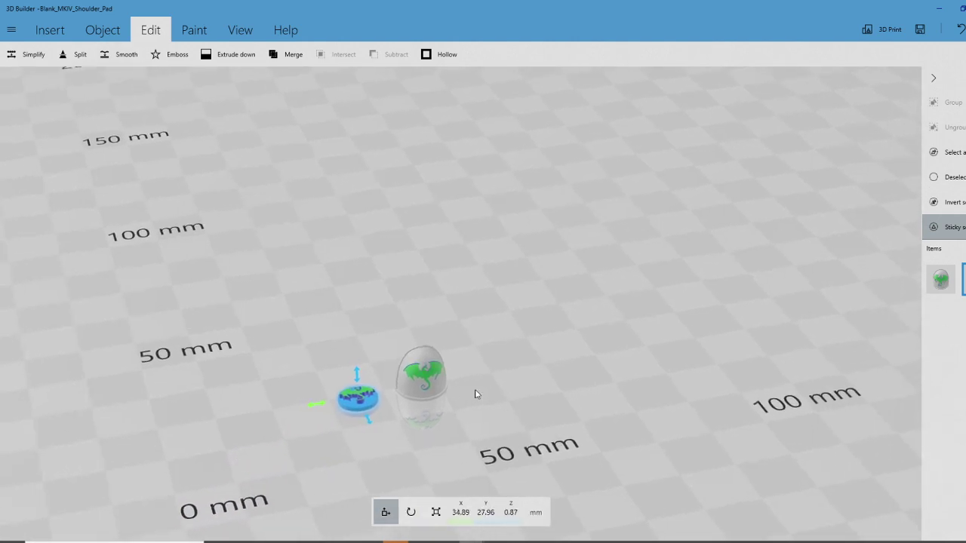
scroll(476, 394, "up", 6)
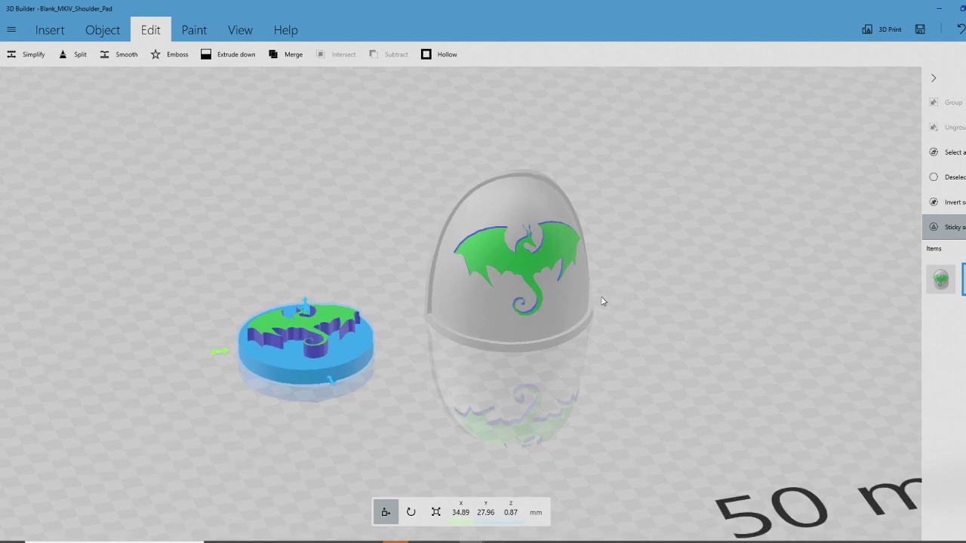
scroll(602, 301, "up", 1)
mouse_move(640, 261)
left_mouse_down()
mouse_move(559, 249)
mouse_move(656, 258)
left_mouse_up()
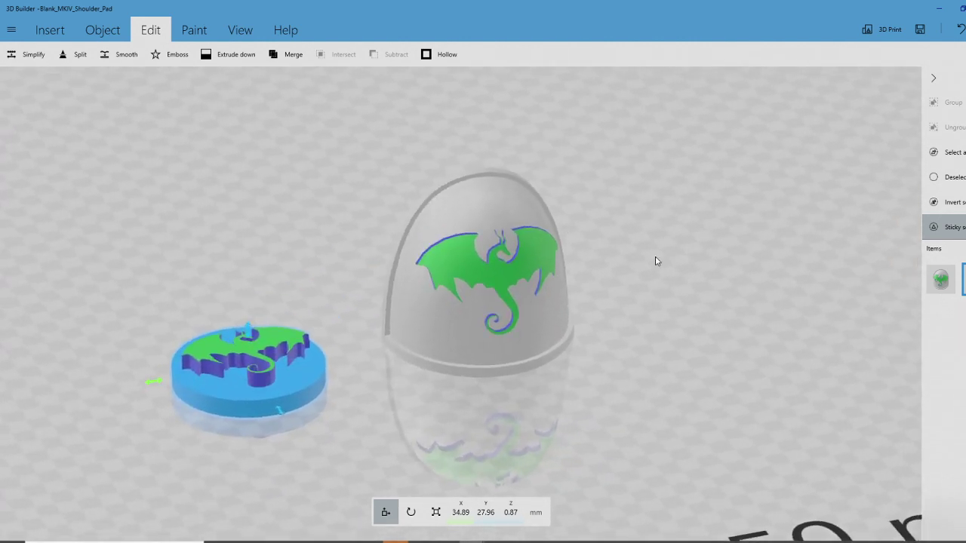
right_click_drag(655, 262, 694, 249)
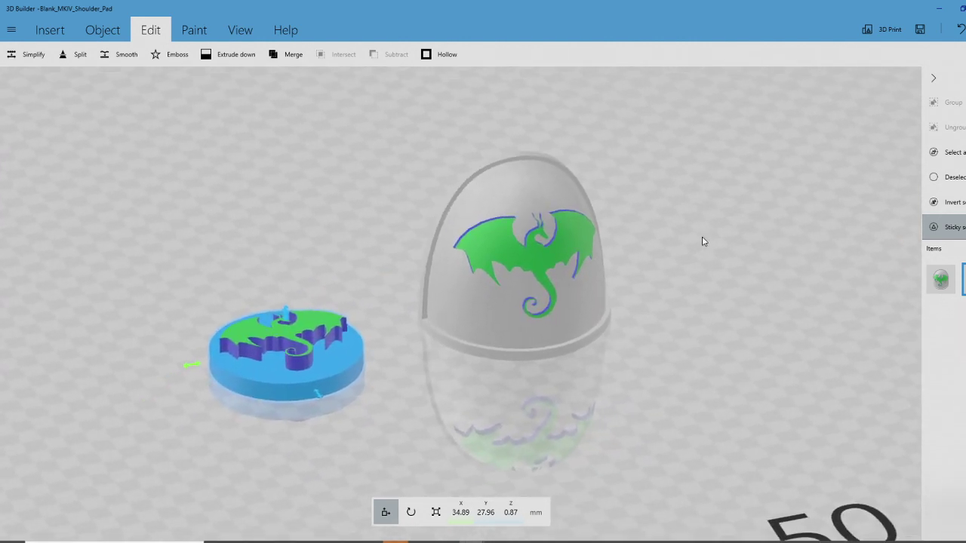